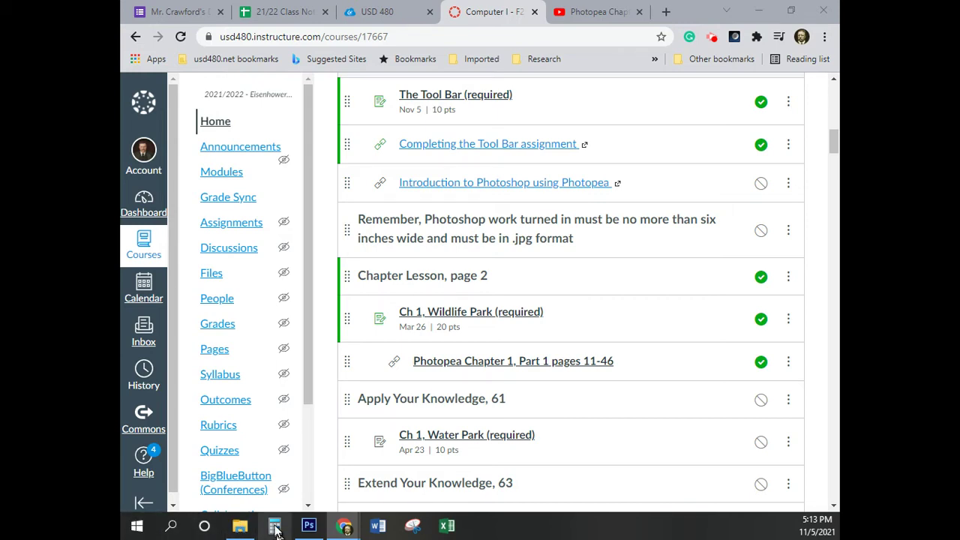
In Photoshop, pick the Rectangular Marquee tool, then return to the Canvas course page.
{"action": "left_click", "coordinate": [310, 527]}
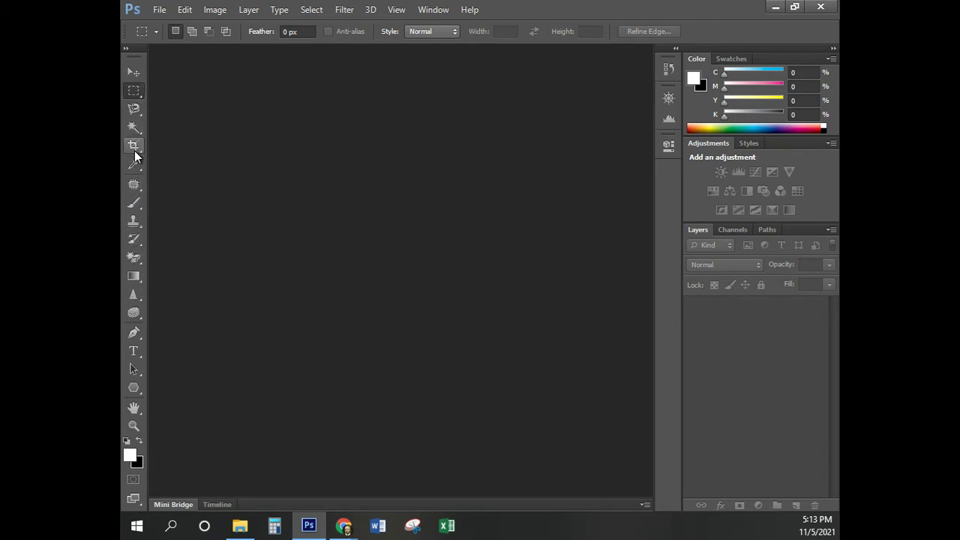
{"action": "left_click", "coordinate": [135, 91]}
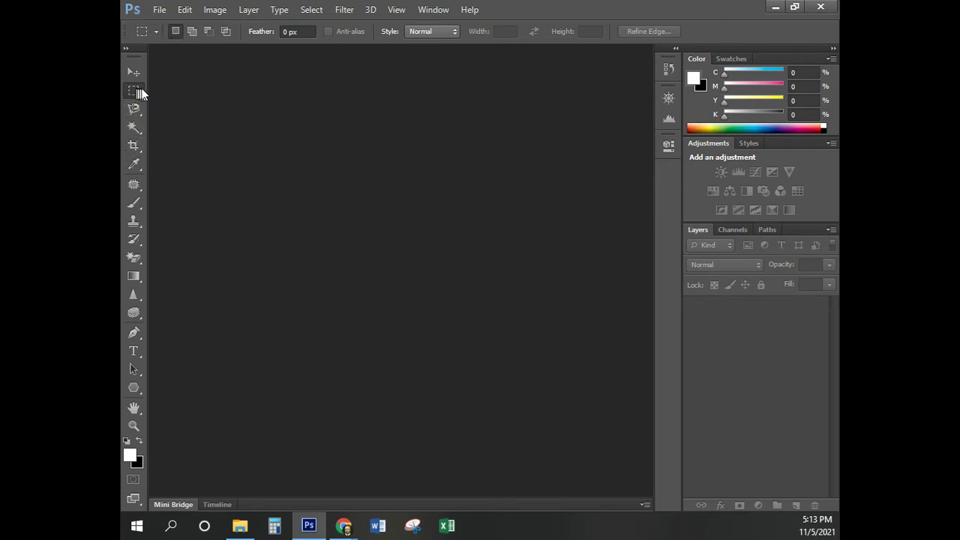
{"action": "left_click", "coordinate": [775, 8]}
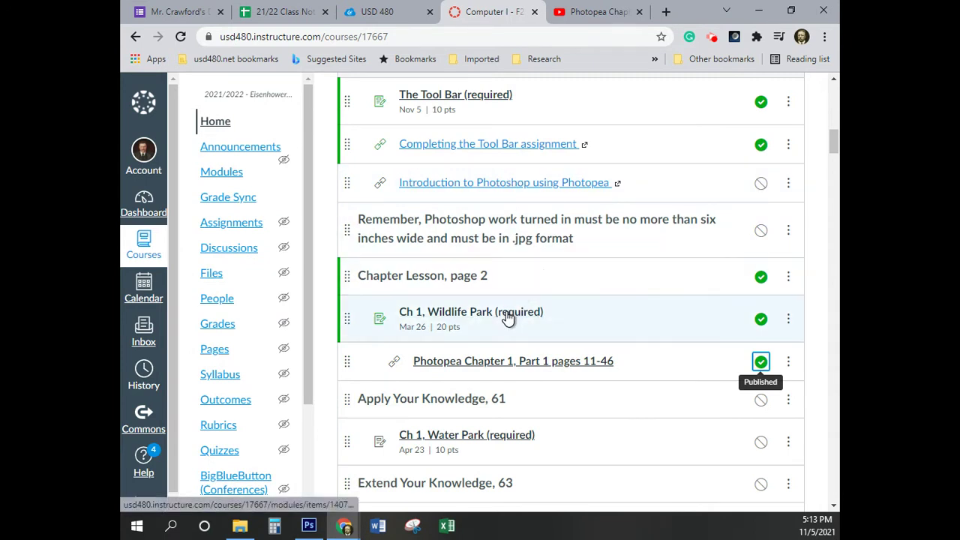
Find Photoshop Files & Images (Chapter 1) on the Modules page and open Eagle.jpg.
{"action": "left_click", "coordinate": [539, 322]}
{"action": "scroll", "coordinate": [541, 323], "scroll_direction": "down", "scroll_amount": 1}
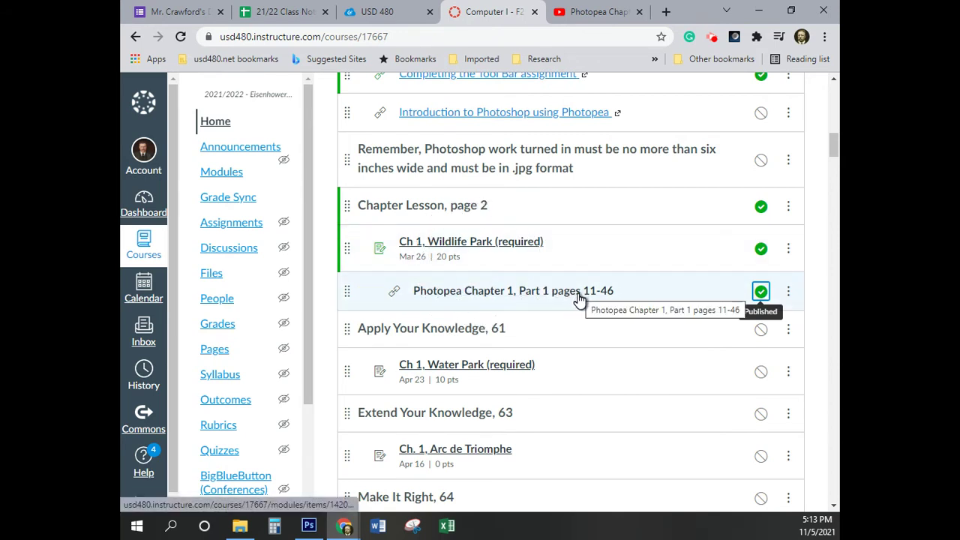
{"action": "scroll", "coordinate": [623, 289], "scroll_direction": "up", "scroll_amount": 1}
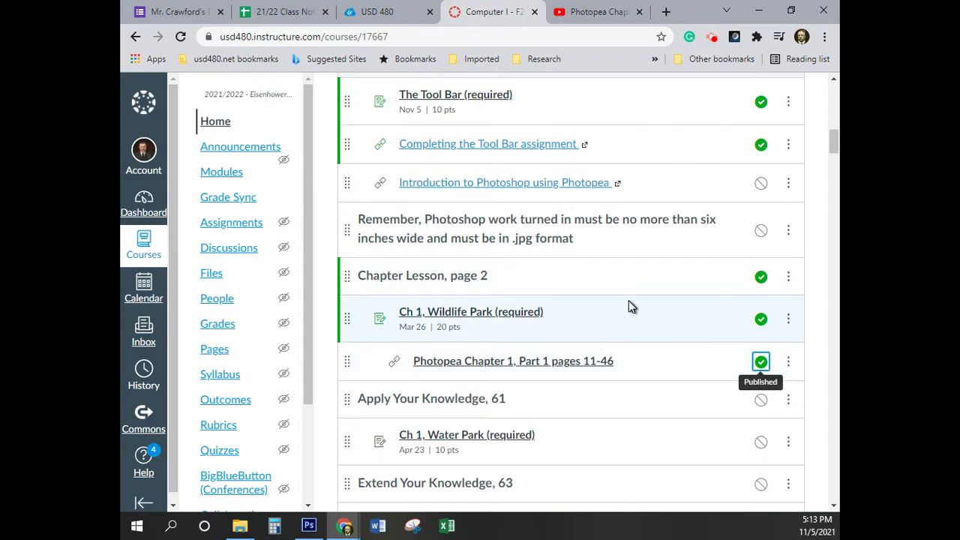
{"action": "scroll", "coordinate": [629, 307], "scroll_direction": "up", "scroll_amount": 3}
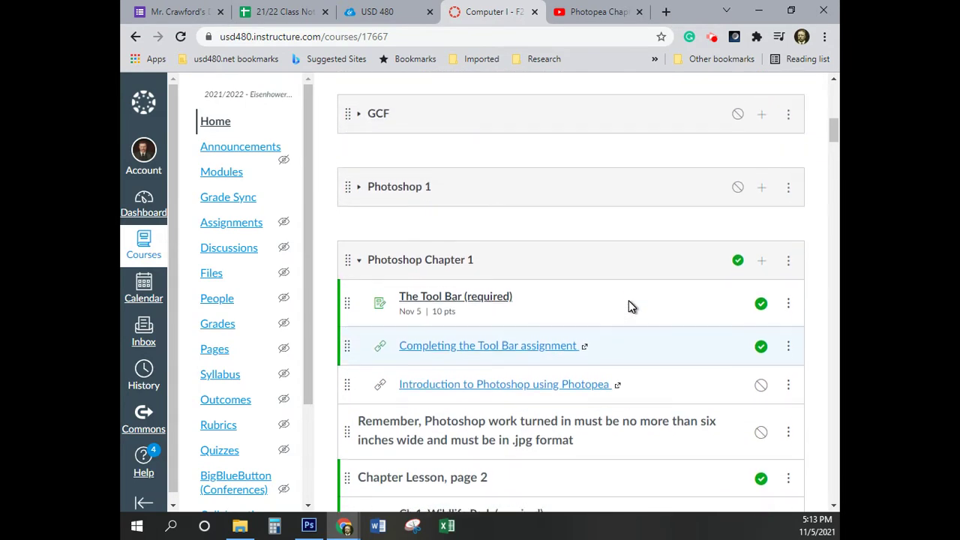
{"action": "scroll", "coordinate": [634, 307], "scroll_direction": "down", "scroll_amount": 15}
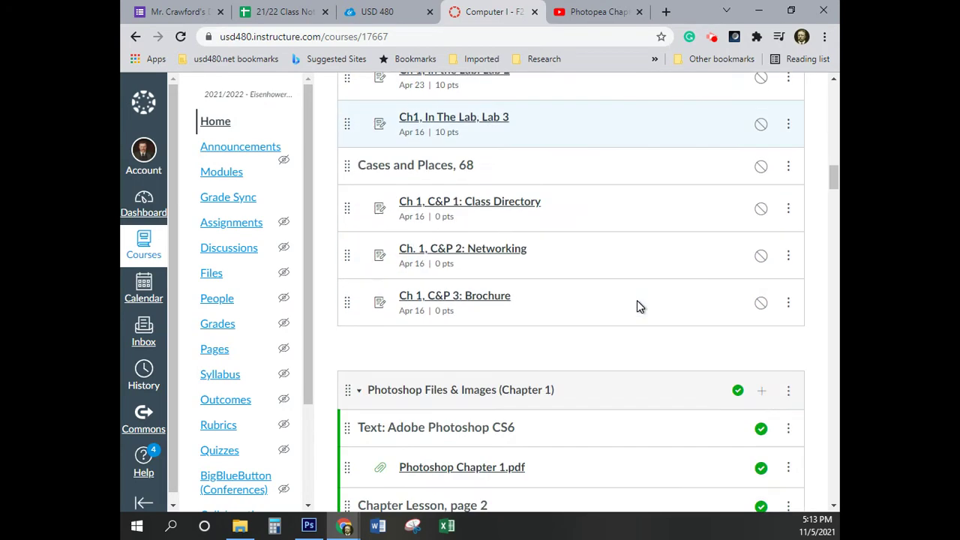
{"action": "scroll", "coordinate": [637, 307], "scroll_direction": "down", "scroll_amount": 1}
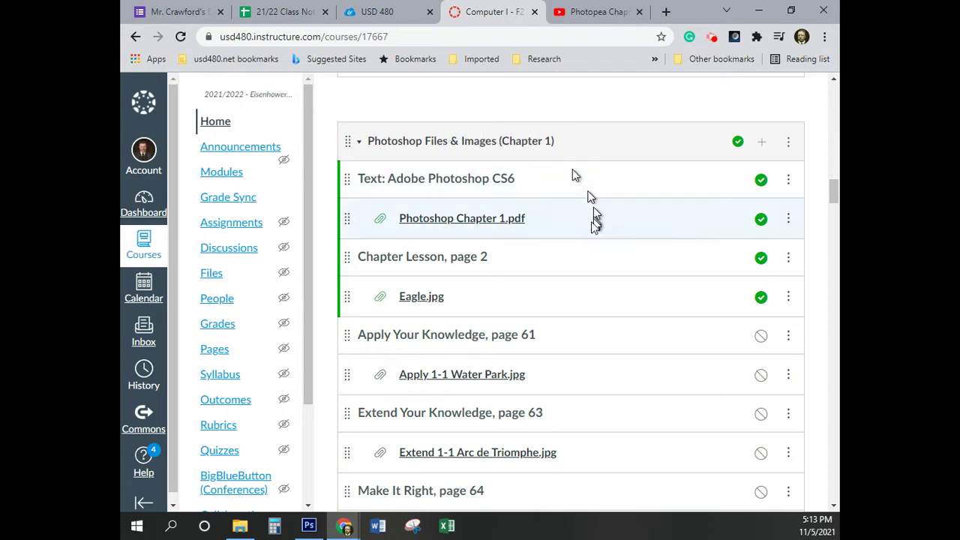
{"action": "left_click", "coordinate": [480, 226]}
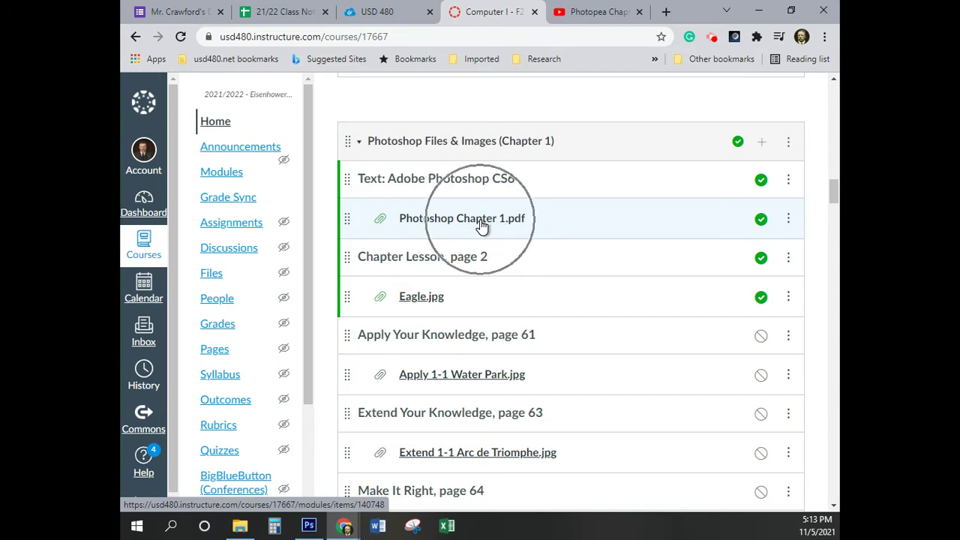
{"action": "left_click", "coordinate": [432, 303]}
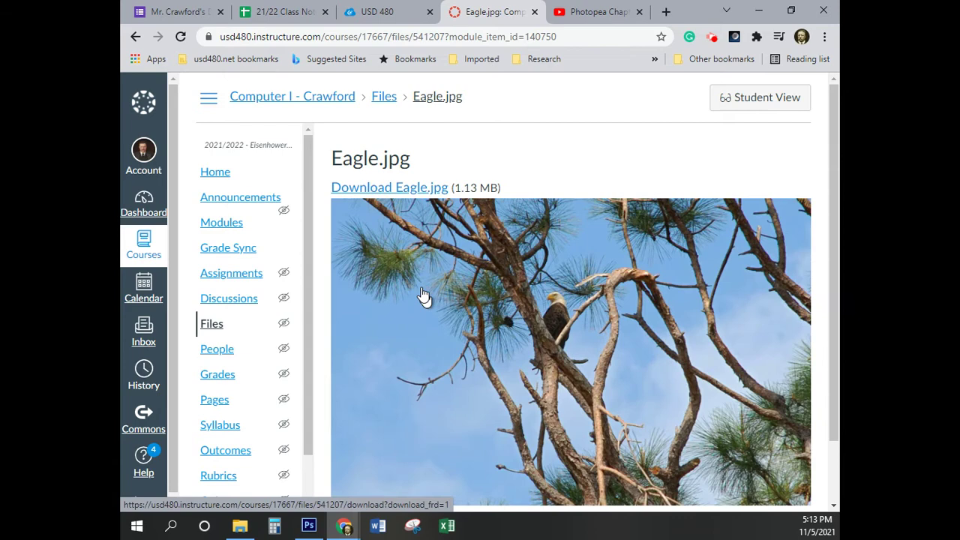
Download Eagle.jpg and show the saved Eagle (4).jpg in the Downloads folder.
{"action": "left_click", "coordinate": [400, 193]}
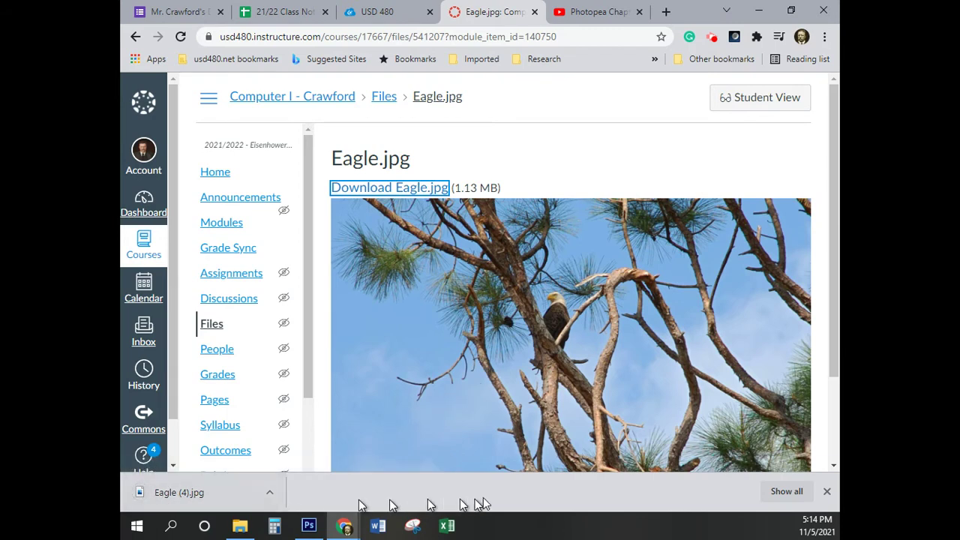
{"action": "left_click", "coordinate": [237, 527]}
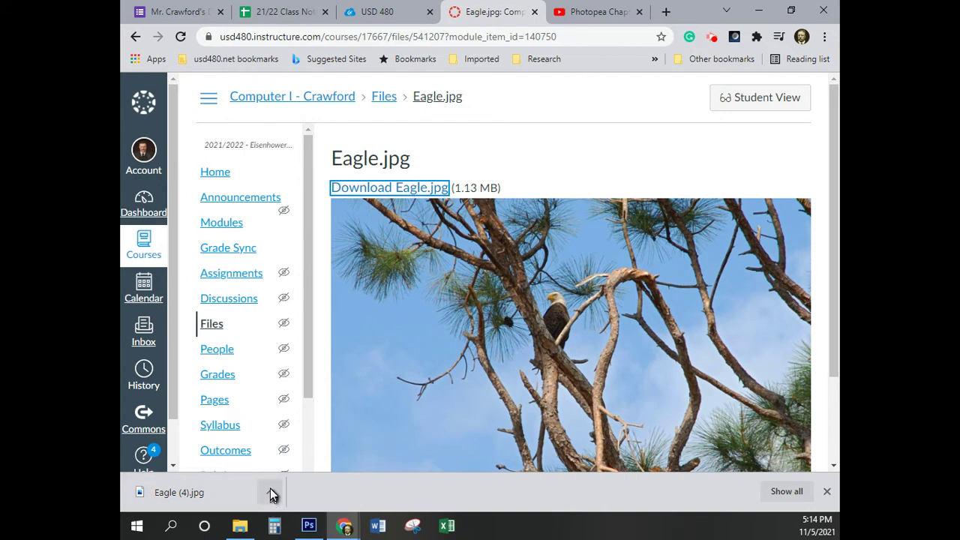
{"action": "left_click", "coordinate": [270, 492]}
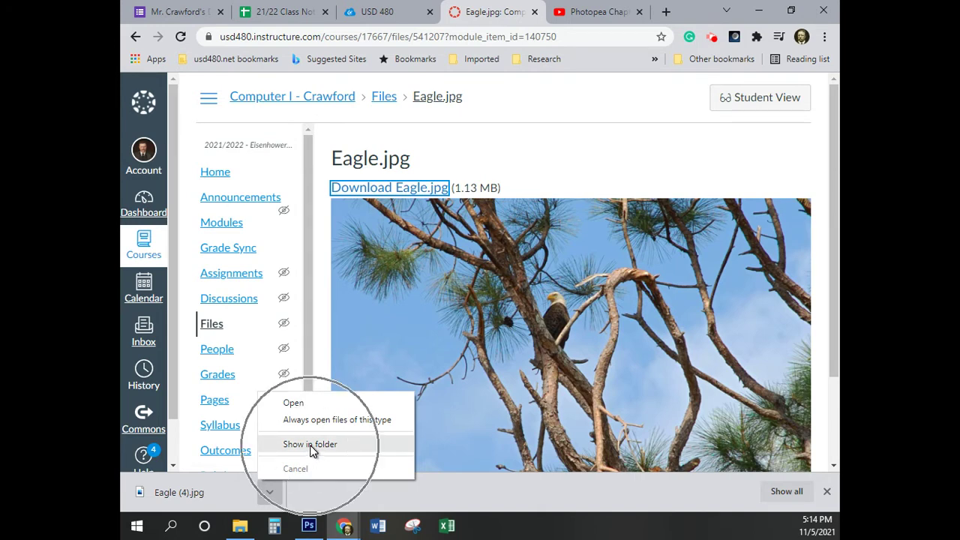
{"action": "left_click", "coordinate": [312, 445]}
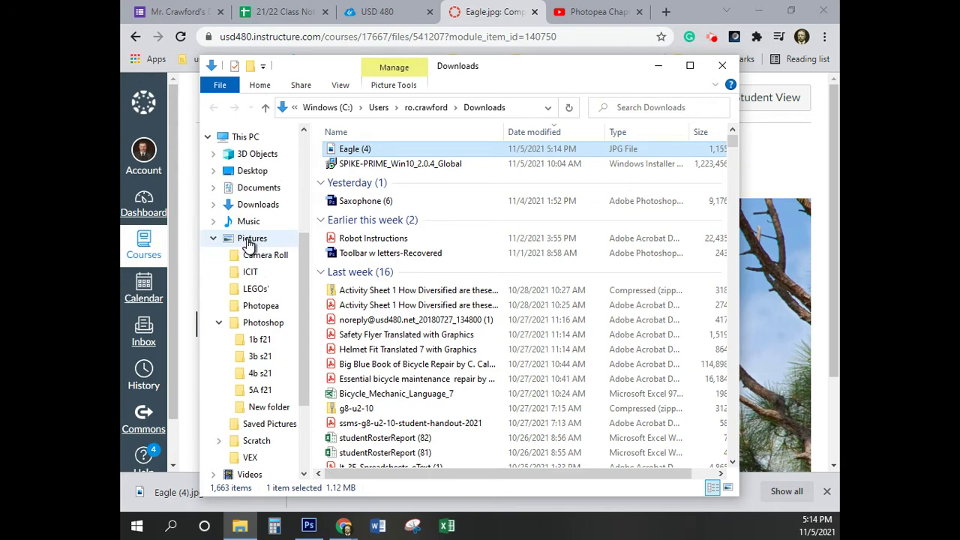
Expand This PC and move Eagle (4) from Downloads into Pictures > Photoshop.
{"action": "left_click", "coordinate": [207, 137]}
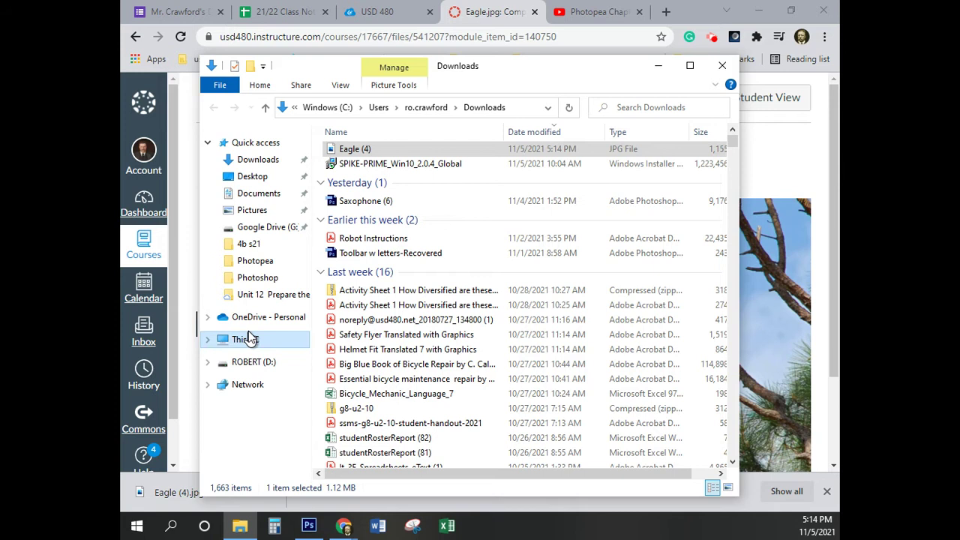
{"action": "left_click", "coordinate": [210, 143]}
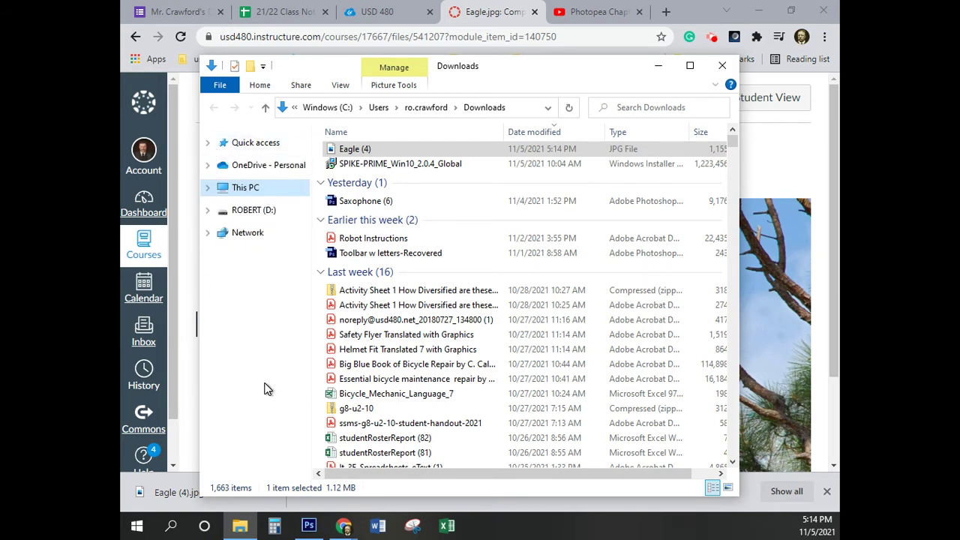
{"action": "left_click", "coordinate": [209, 187]}
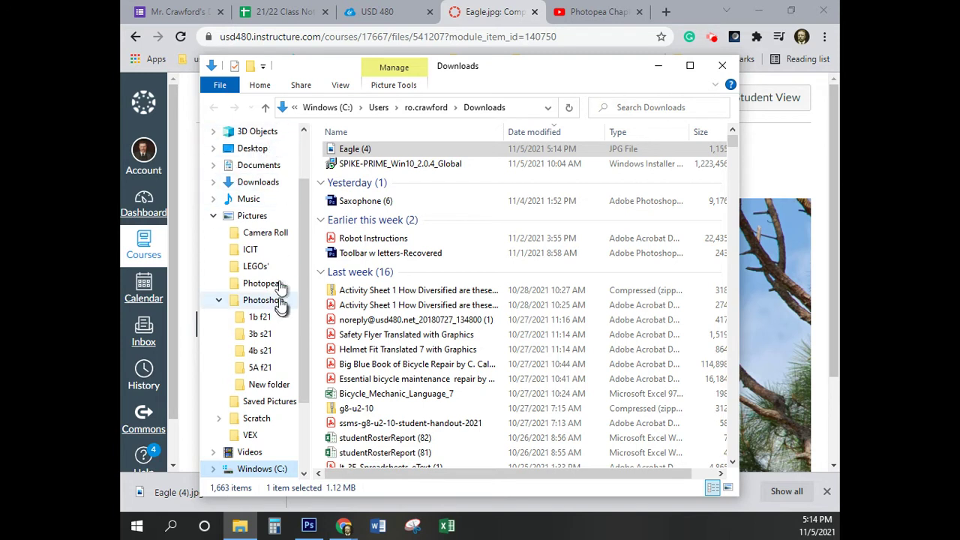
{"action": "left_click", "coordinate": [386, 154]}
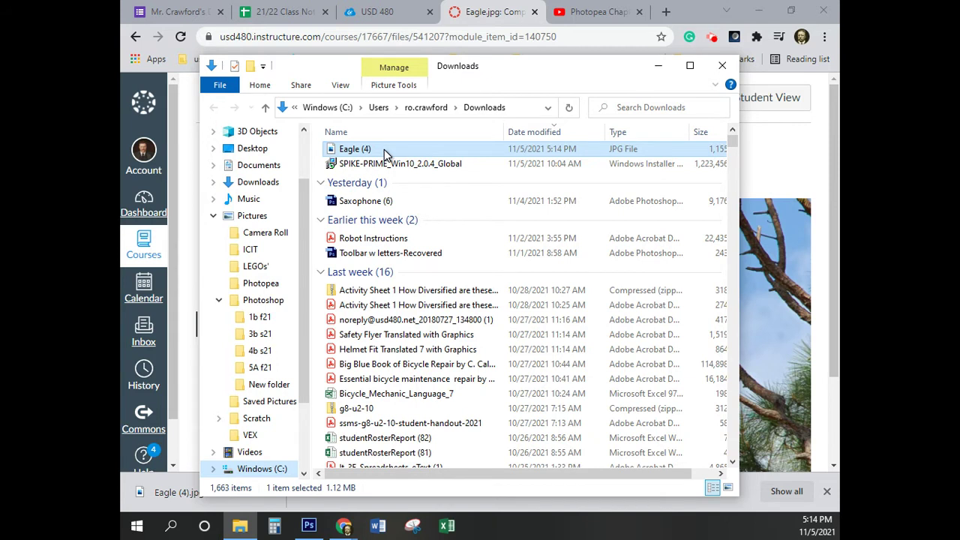
{"action": "left_click_drag", "start_coordinate": [384, 150], "coordinate": [255, 224]}
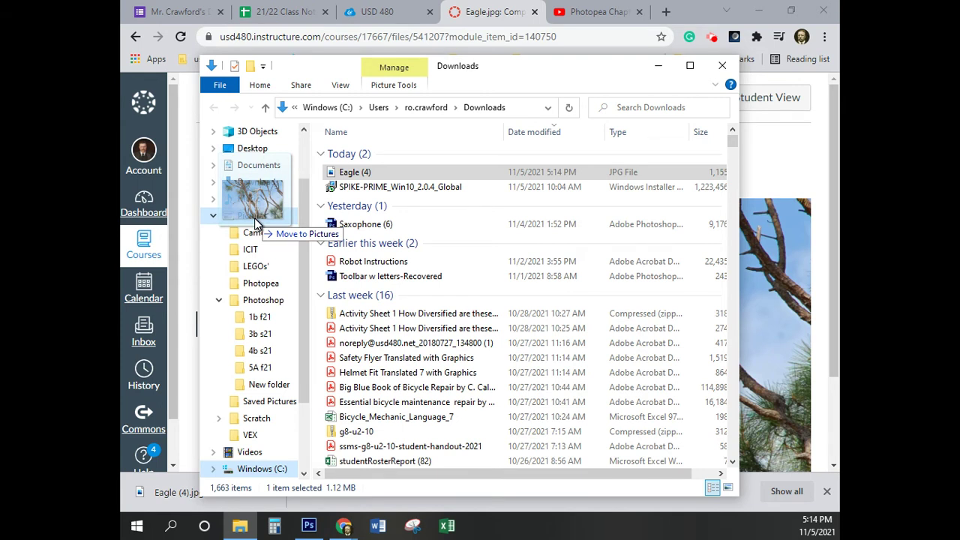
{"action": "left_click_drag", "start_coordinate": [255, 224], "coordinate": [259, 301]}
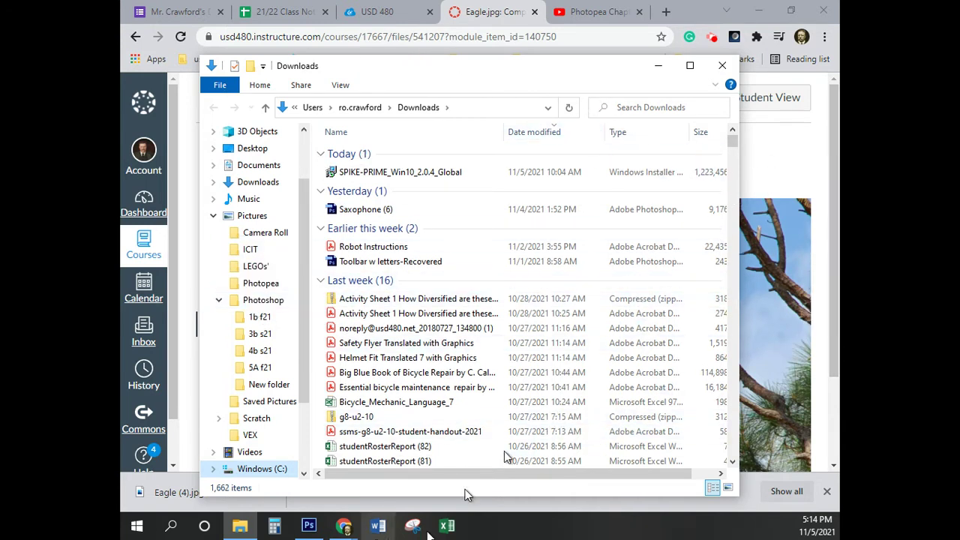
Open Eagle (4).jpg from This PC > Pictures > Photoshop as a Photoshop document.
{"action": "left_click", "coordinate": [307, 528]}
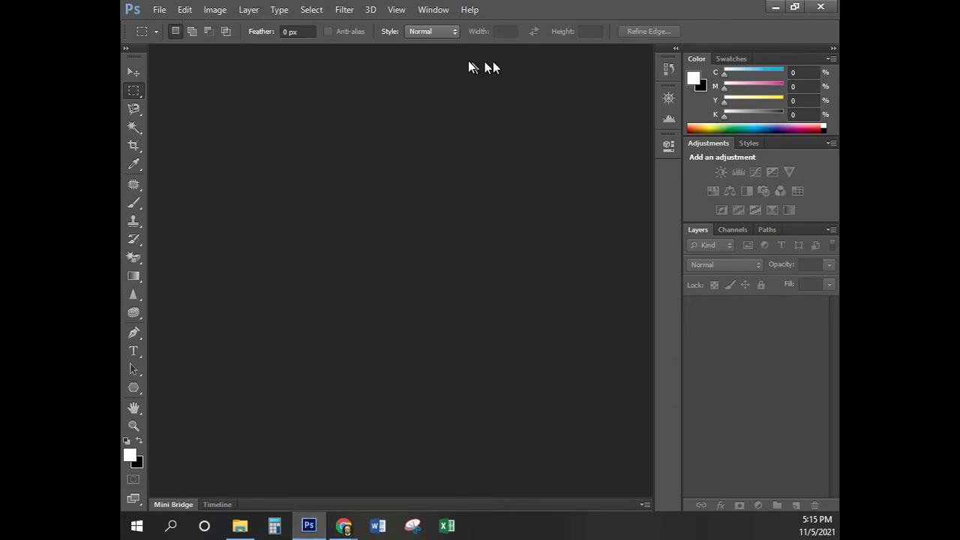
{"action": "left_click", "coordinate": [160, 10]}
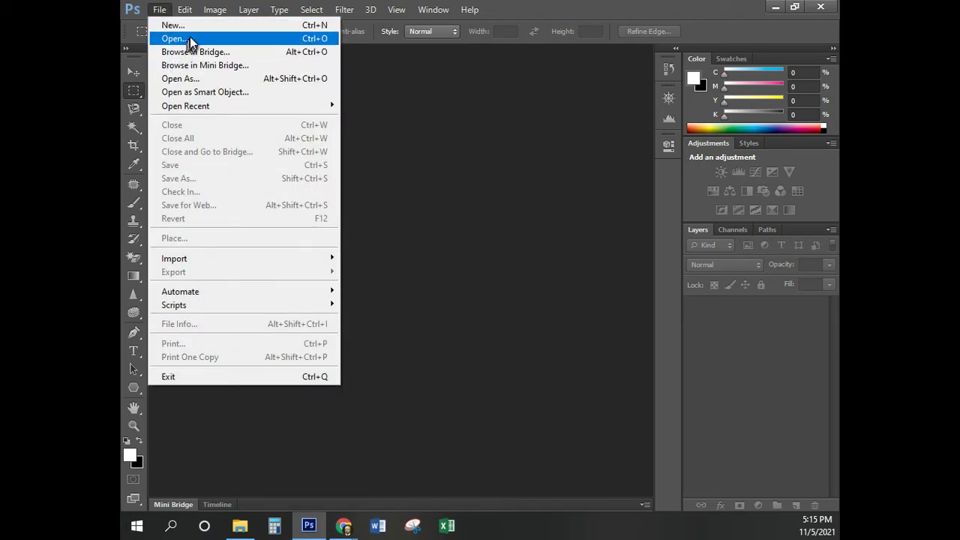
{"action": "left_click", "coordinate": [181, 38]}
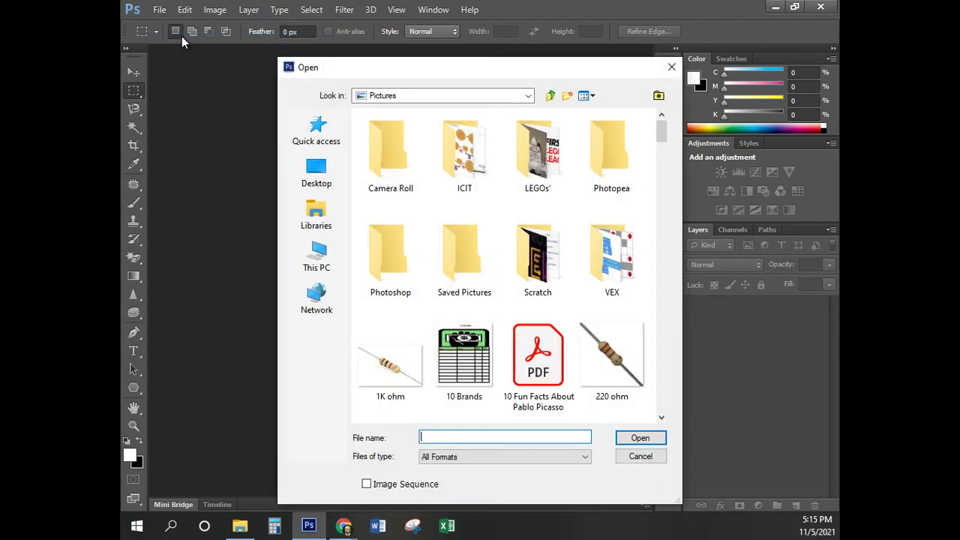
{"action": "left_click", "coordinate": [322, 264]}
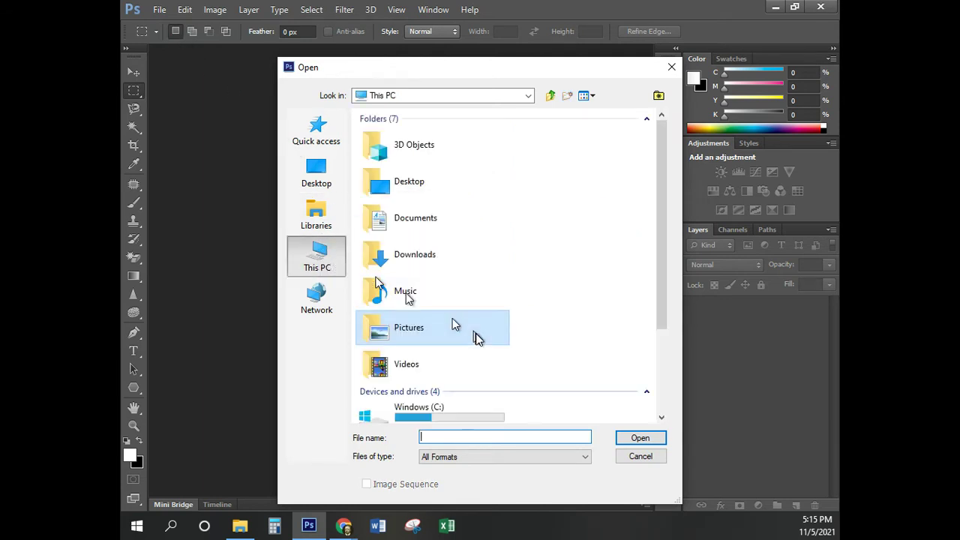
{"action": "left_click", "coordinate": [423, 330]}
{"action": "double_click", "coordinate": [422, 329]}
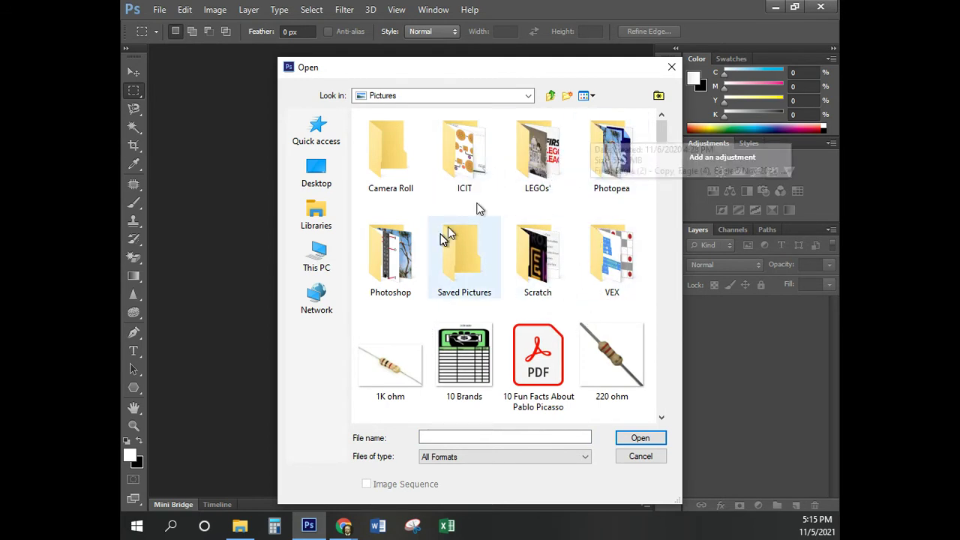
{"action": "double_click", "coordinate": [393, 250]}
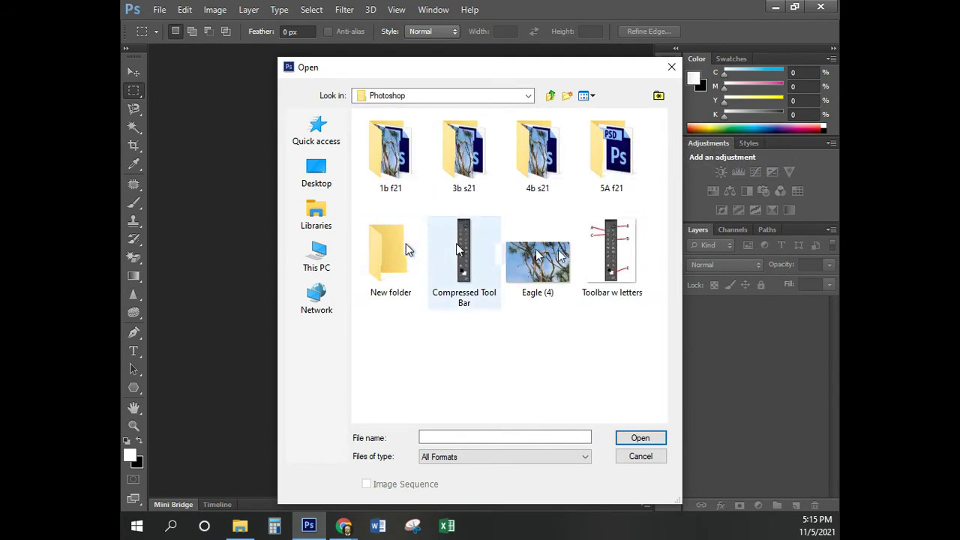
{"action": "left_click", "coordinate": [542, 264]}
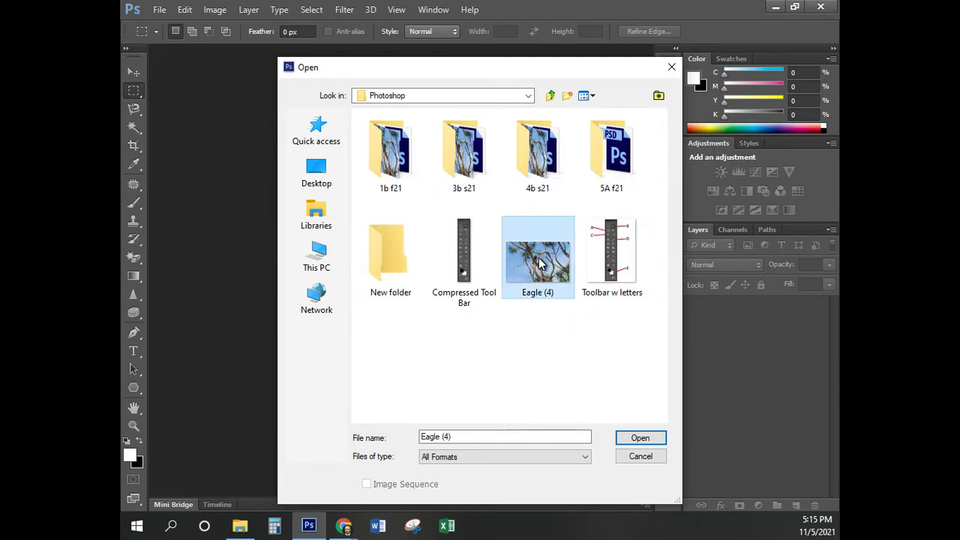
{"action": "left_click", "coordinate": [640, 439]}
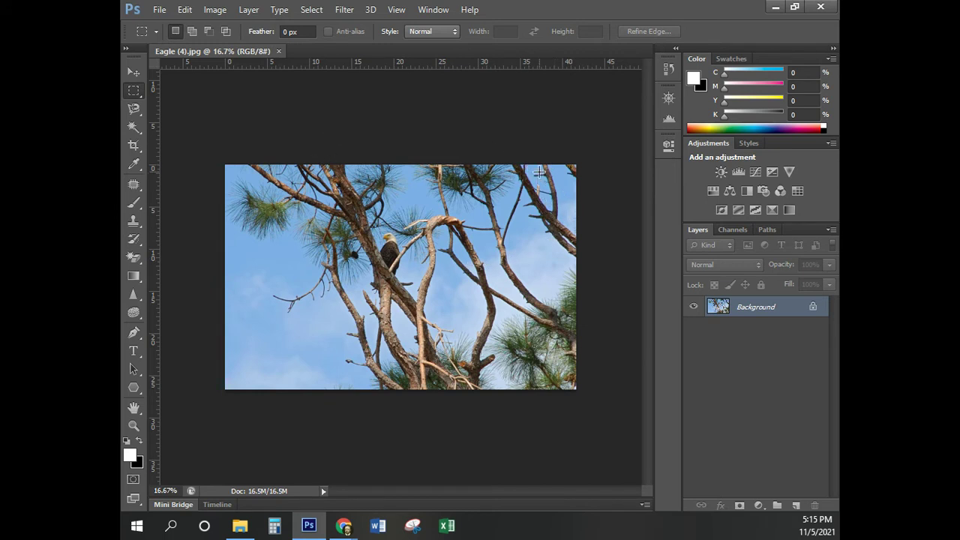
Zoom the eagle photo in from 16.67% to 22.23%.
{"action": "key", "text": "ctrl+plus"}
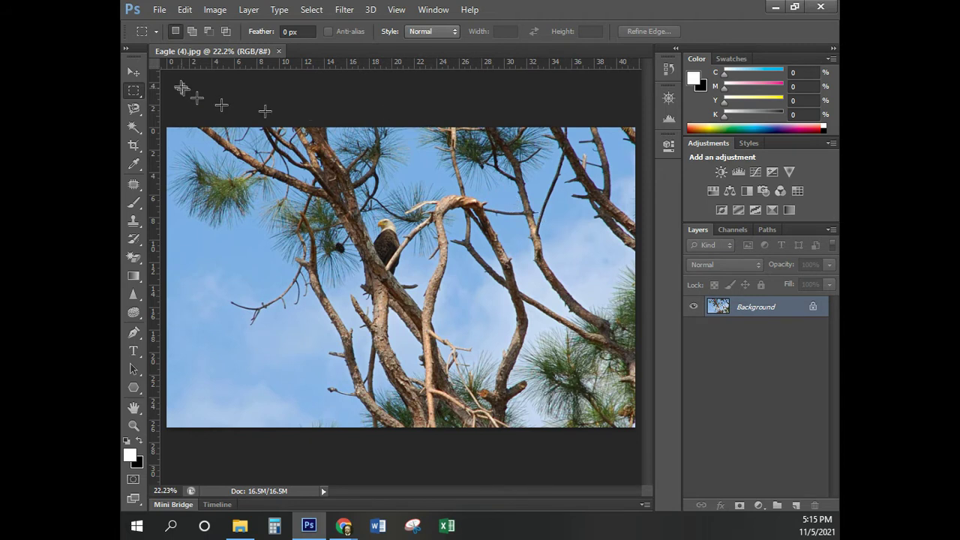
{"action": "left_click", "coordinate": [200, 59]}
Save the photo in Photoshop PSD format as 'Eagle 5 Nov 2021'.
{"action": "left_click", "coordinate": [159, 9]}
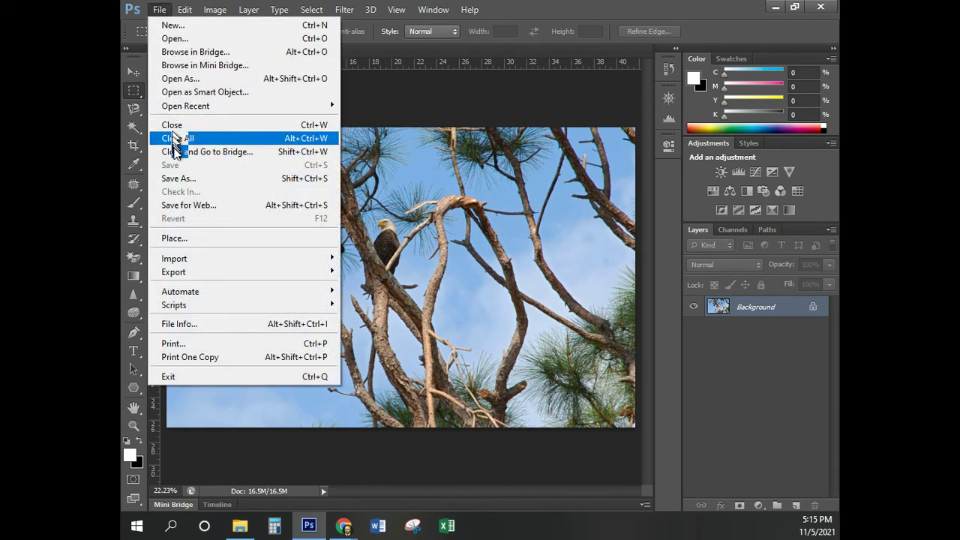
{"action": "left_click", "coordinate": [177, 179]}
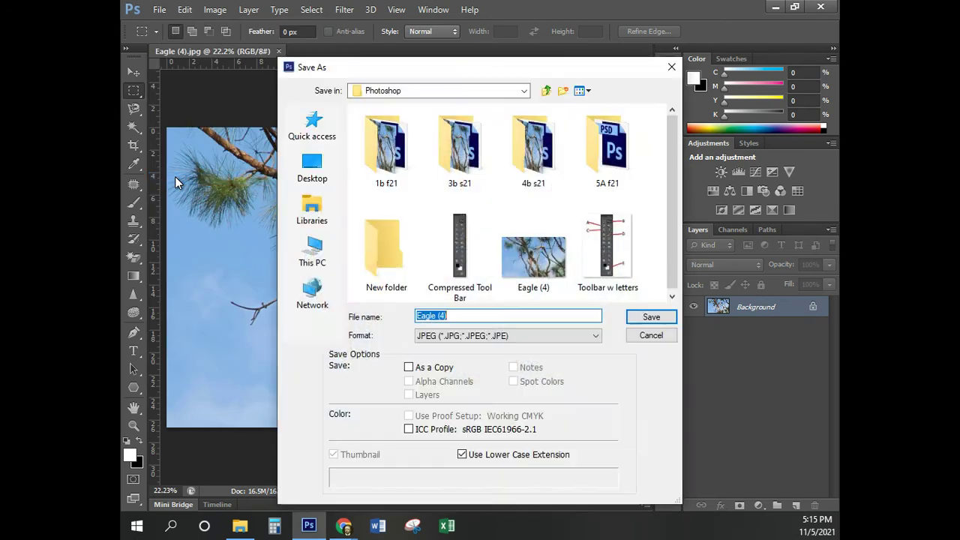
{"action": "left_click", "coordinate": [455, 315]}
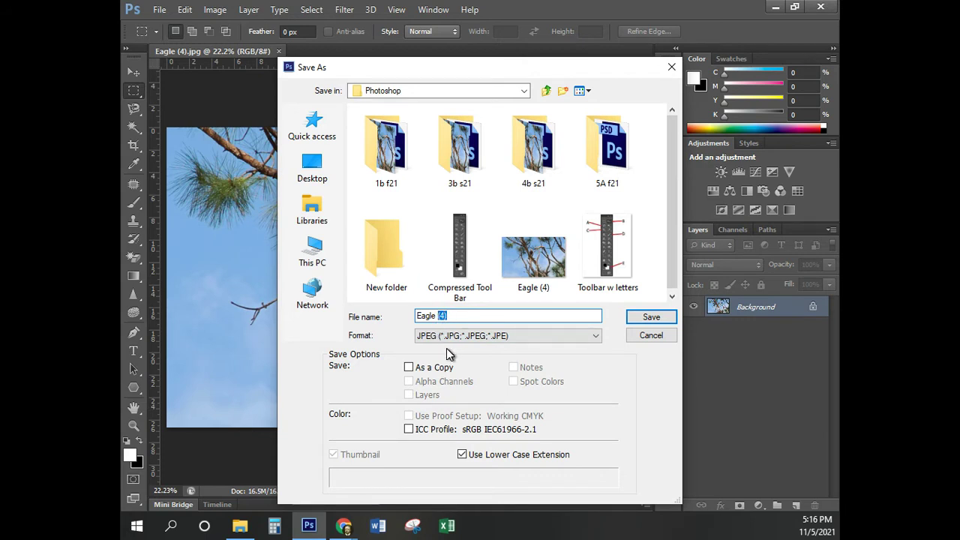
{"action": "type", "text": "5 Nov 2021"}
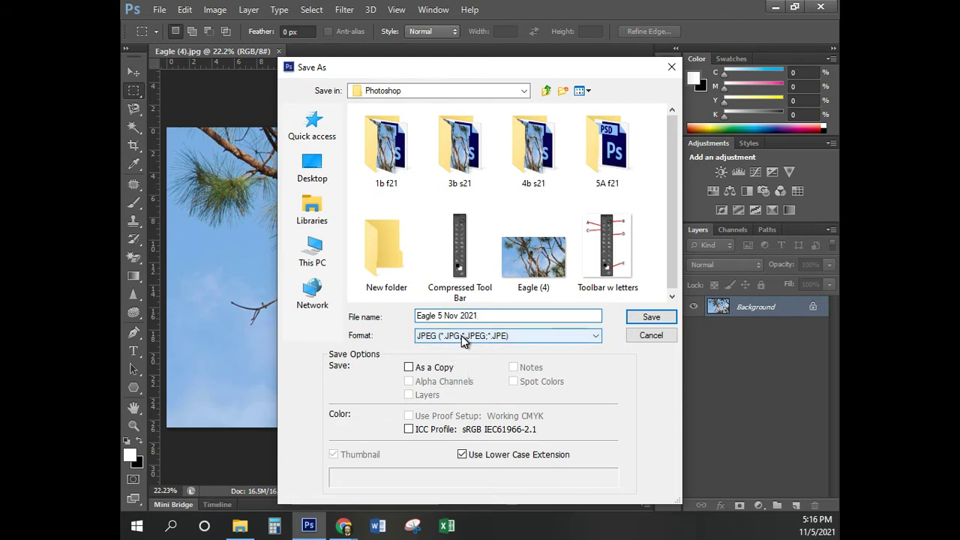
{"action": "left_click", "coordinate": [461, 335]}
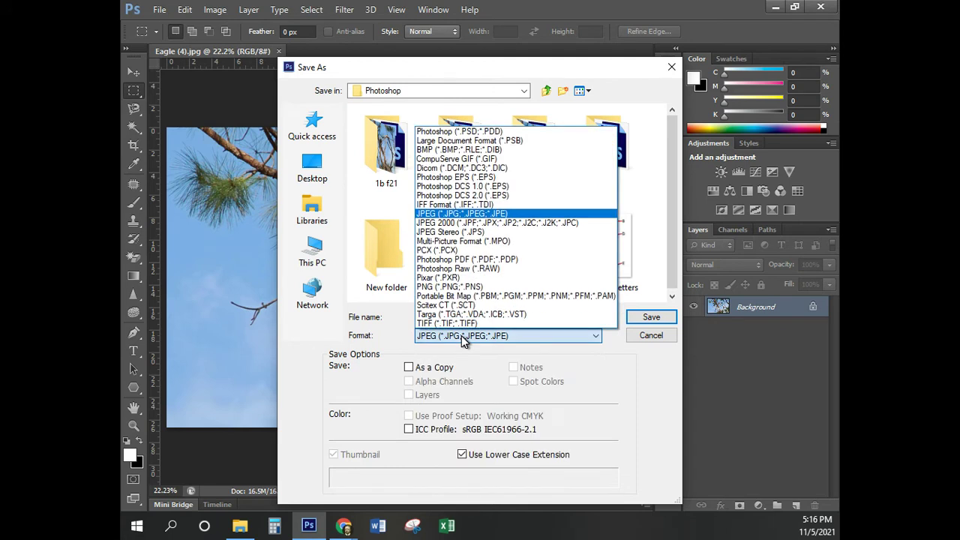
{"action": "left_click", "coordinate": [469, 132]}
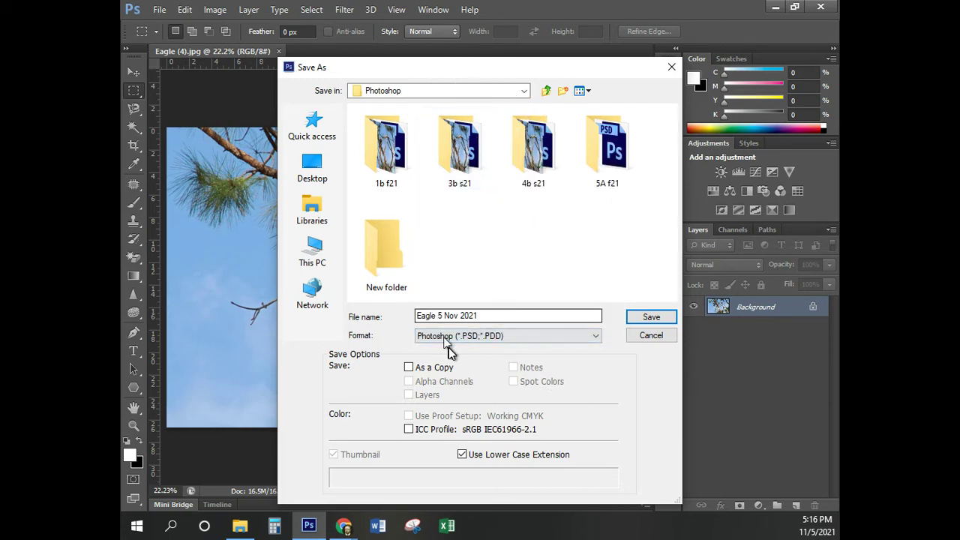
{"action": "left_click", "coordinate": [470, 343]}
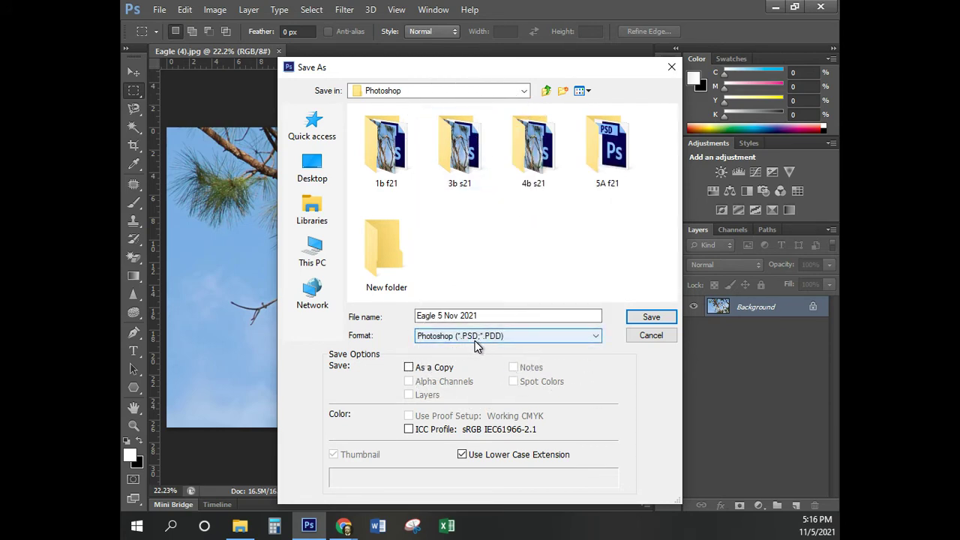
{"action": "left_click", "coordinate": [644, 317]}
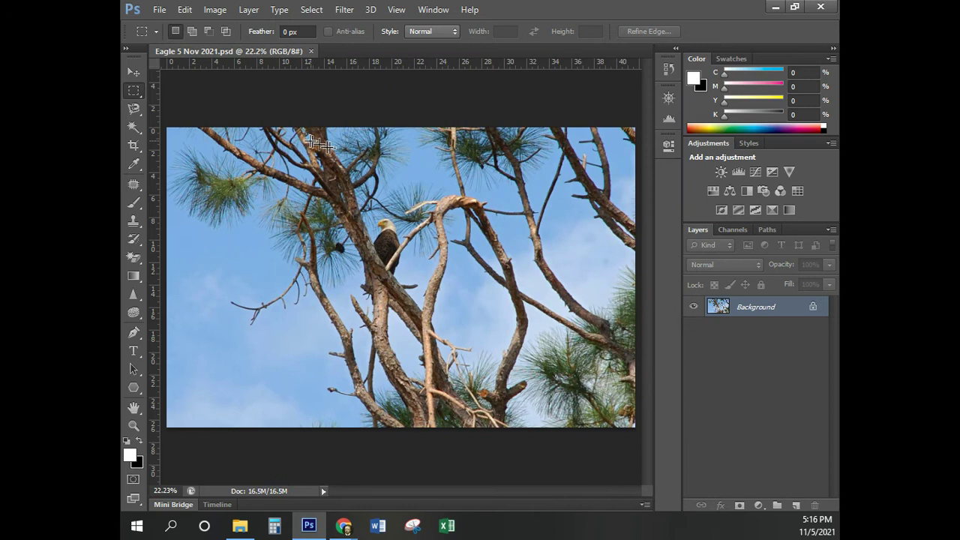
Select the Crop tool with the Rule of Thirds overlay.
{"action": "left_click", "coordinate": [225, 56]}
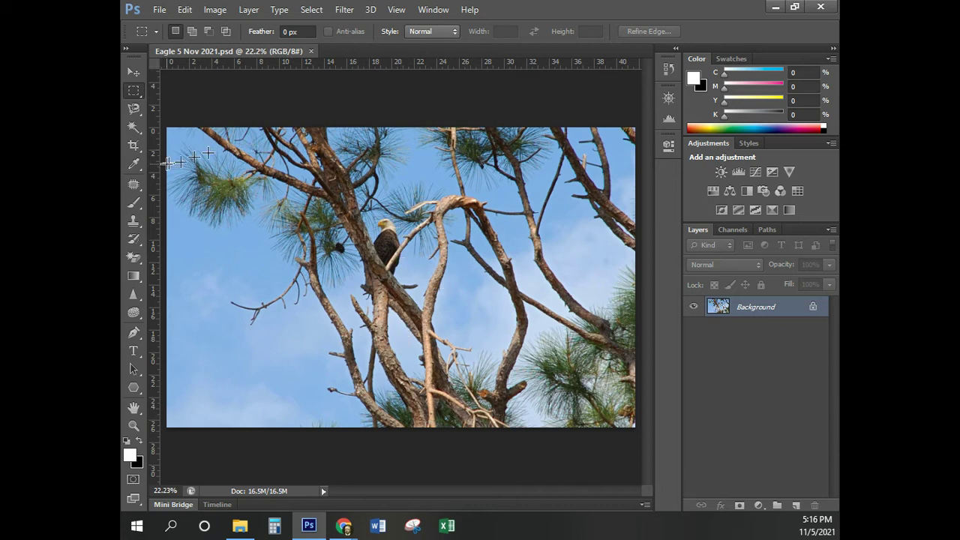
{"action": "left_click", "coordinate": [134, 147]}
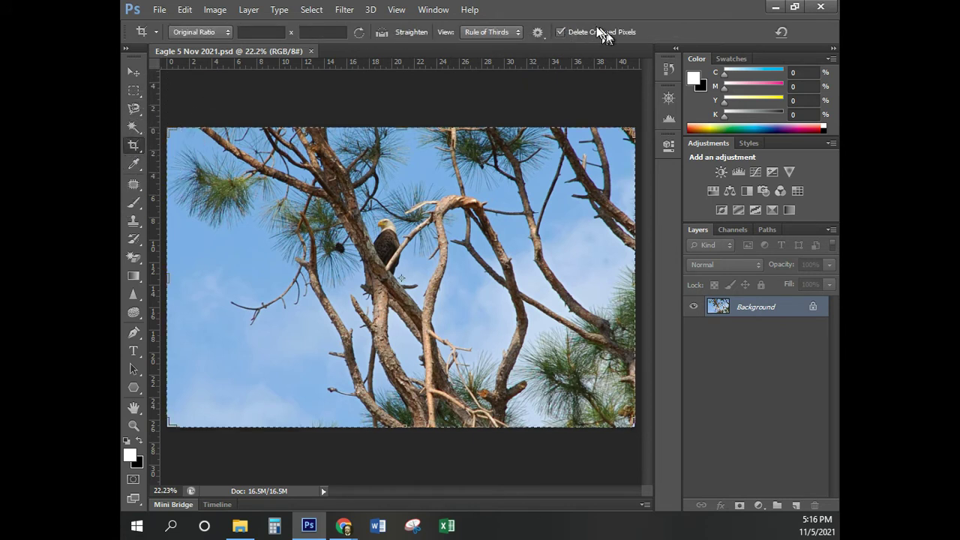
{"action": "left_click", "coordinate": [561, 31]}
{"action": "left_click", "coordinate": [562, 33]}
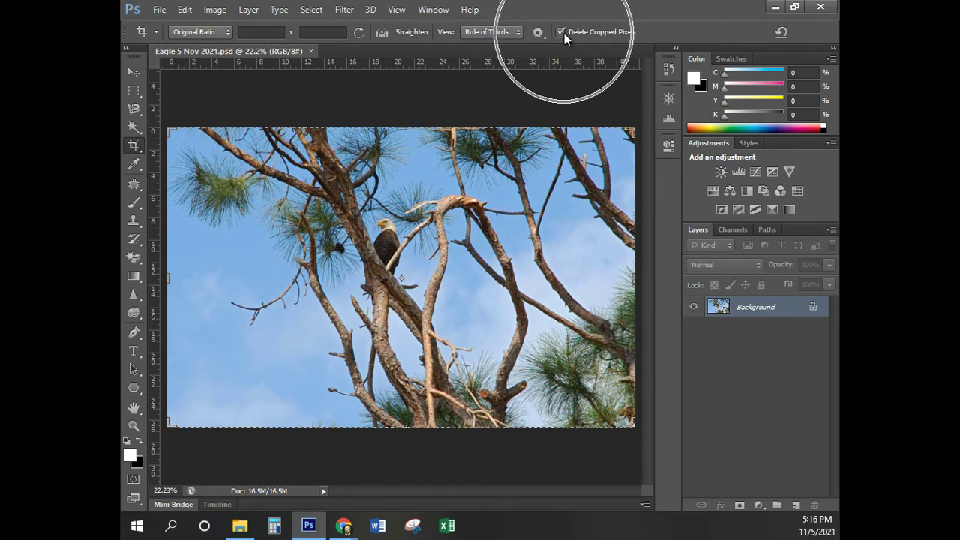
{"action": "left_click", "coordinate": [504, 34]}
{"action": "left_click", "coordinate": [503, 46]}
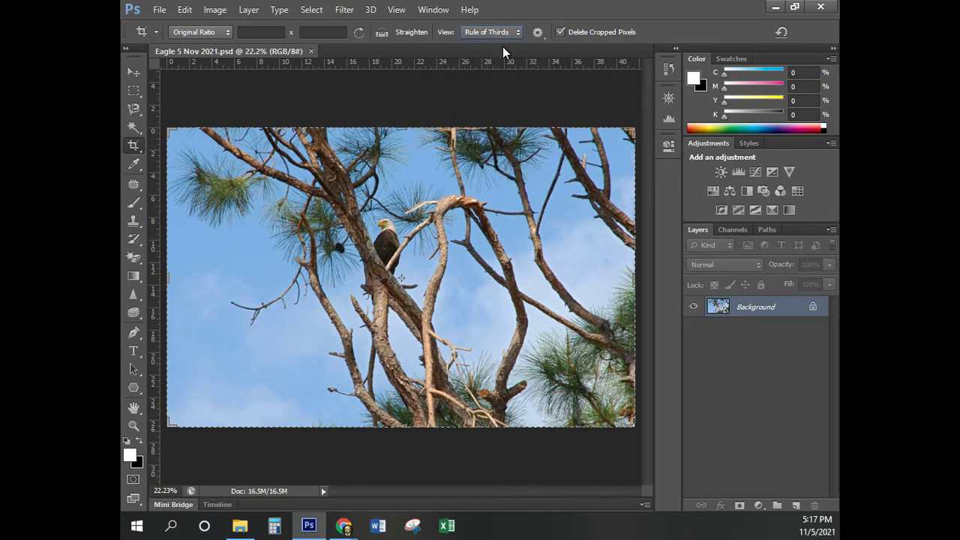
Set the crop aspect ratio to Original Ratio.
{"action": "left_click", "coordinate": [193, 34]}
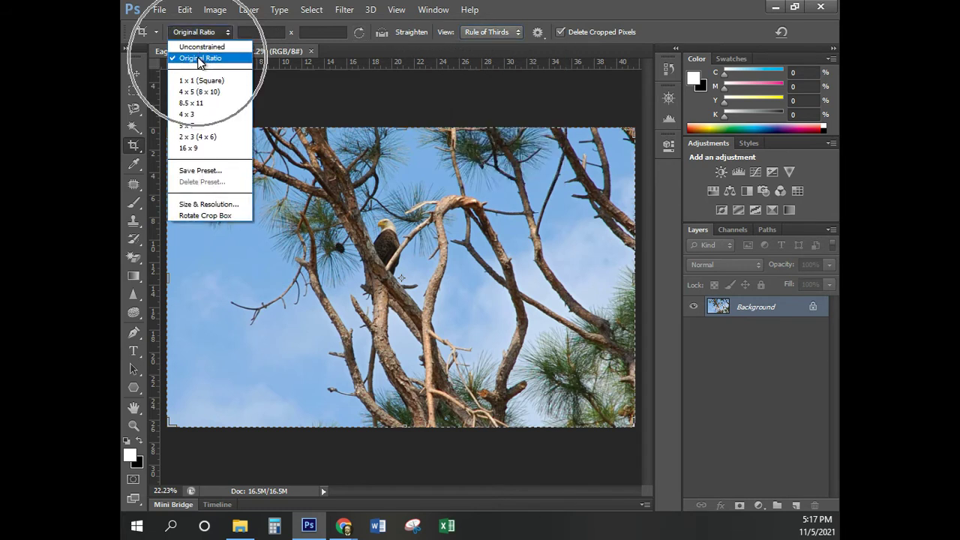
{"action": "left_click", "coordinate": [199, 62]}
{"action": "left_click", "coordinate": [210, 33]}
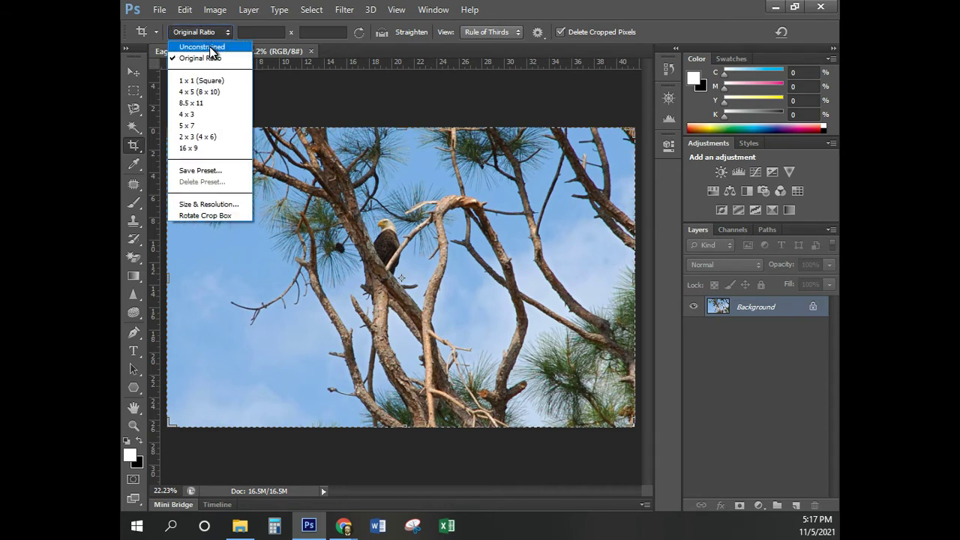
{"action": "left_click", "coordinate": [212, 47]}
{"action": "left_click", "coordinate": [222, 32]}
{"action": "left_click", "coordinate": [212, 58]}
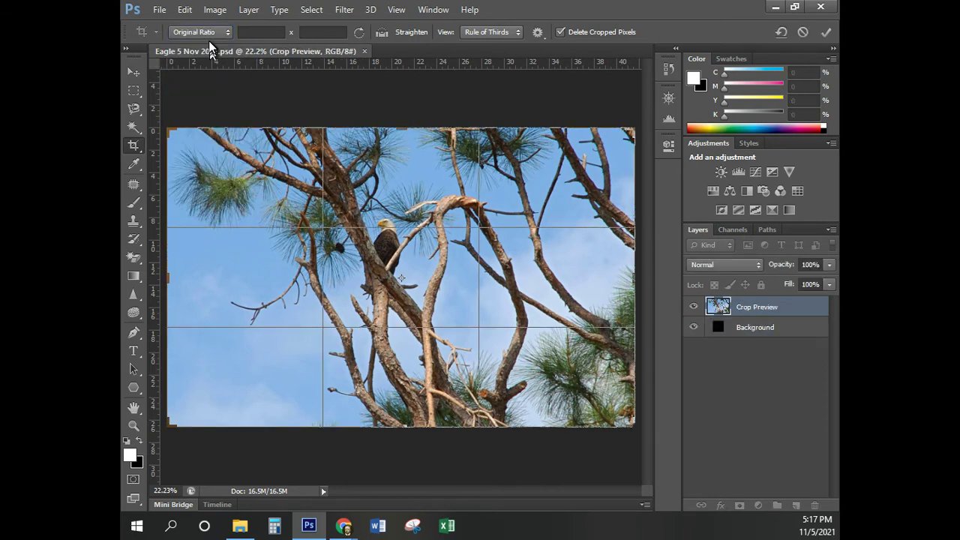
{"action": "left_click", "coordinate": [469, 101]}
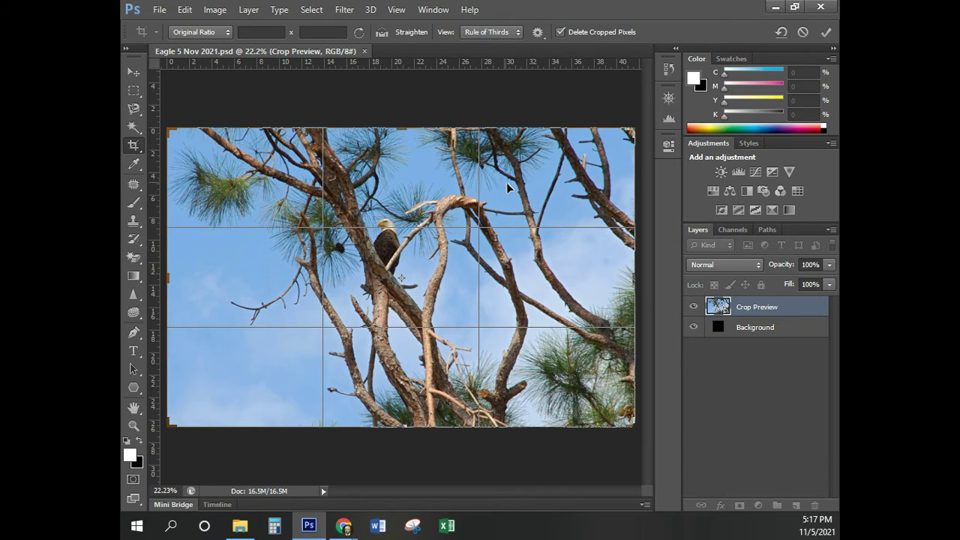
Pull the crop's top-right corner inward and shift the photo so the eagle sits on a thirds line.
{"action": "left_click", "coordinate": [631, 130]}
{"action": "left_click", "coordinate": [632, 130]}
{"action": "left_click", "coordinate": [631, 130]}
{"action": "left_click_drag", "start_coordinate": [632, 130], "coordinate": [565, 170]}
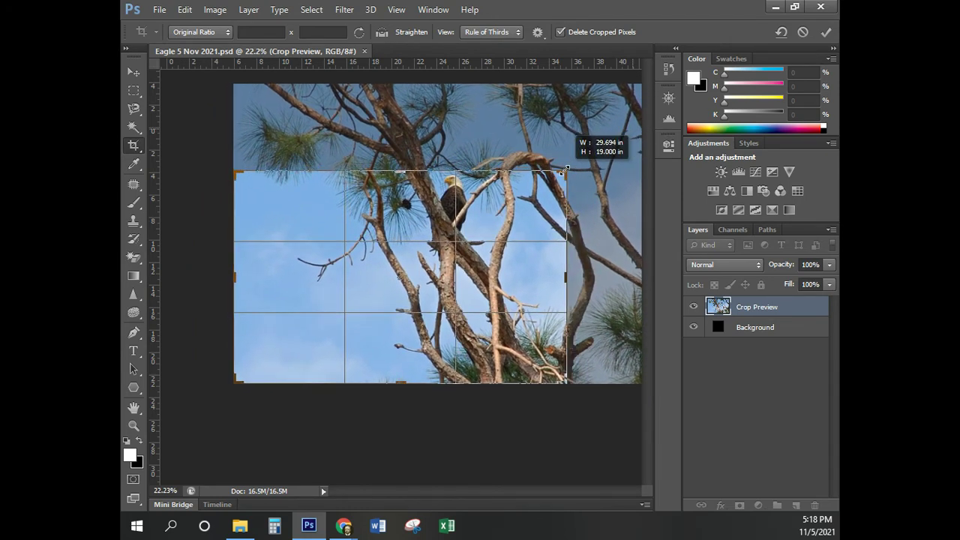
{"action": "left_click_drag", "start_coordinate": [566, 171], "coordinate": [566, 171]}
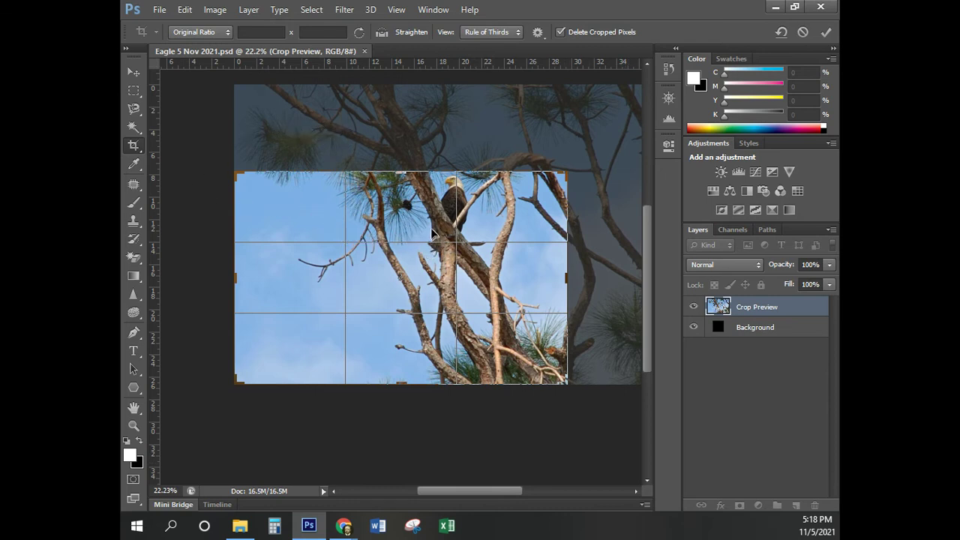
{"action": "mouse_move", "coordinate": [430, 229]}
{"action": "left_mouse_down"}
{"action": "mouse_move", "coordinate": [427, 214]}
{"action": "mouse_move", "coordinate": [428, 245]}
{"action": "mouse_move", "coordinate": [444, 242]}
{"action": "mouse_move", "coordinate": [442, 201]}
{"action": "mouse_move", "coordinate": [429, 218]}
{"action": "mouse_move", "coordinate": [429, 270]}
{"action": "left_mouse_up"}
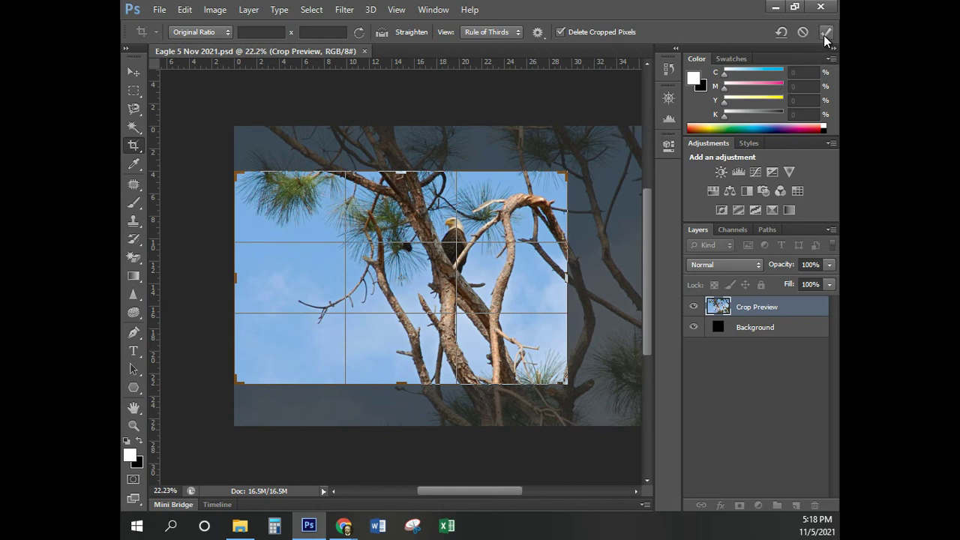
Commit the crop so only the tightened eagle framing remains.
{"action": "left_click", "coordinate": [657, 31]}
{"action": "key", "text": "Return"}
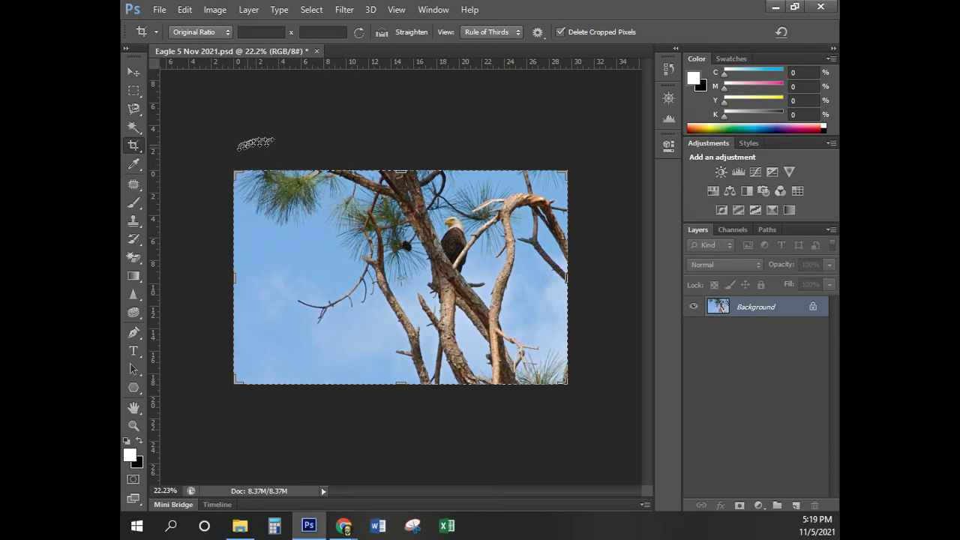
{"action": "left_click", "coordinate": [133, 92]}
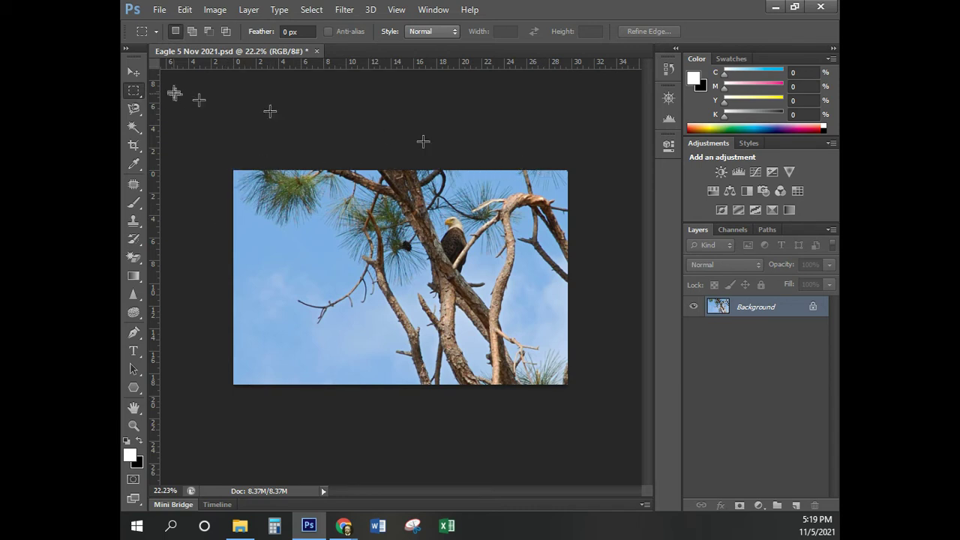
With the Rectangular Marquee, select all of the photo and set colours to black over white.
{"action": "left_click", "coordinate": [134, 91]}
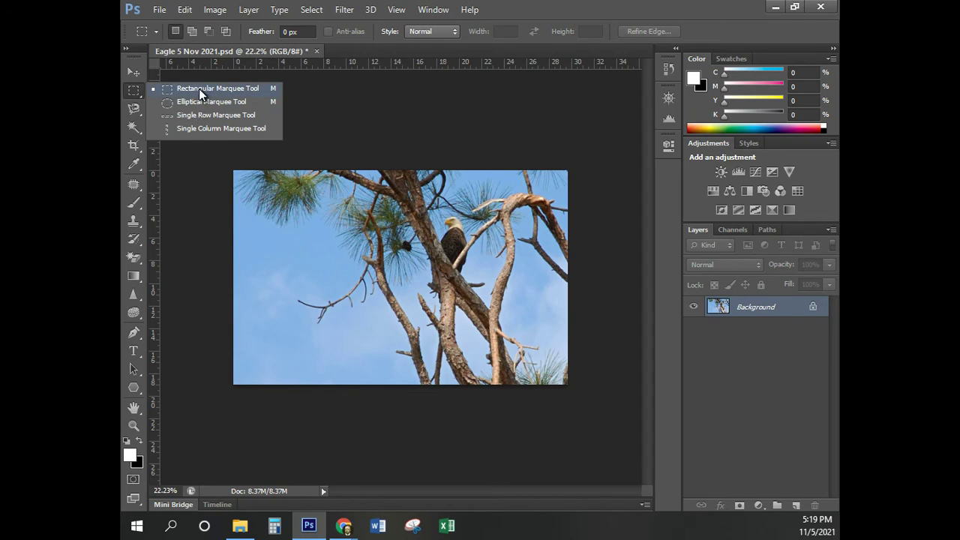
{"action": "left_click", "coordinate": [200, 88]}
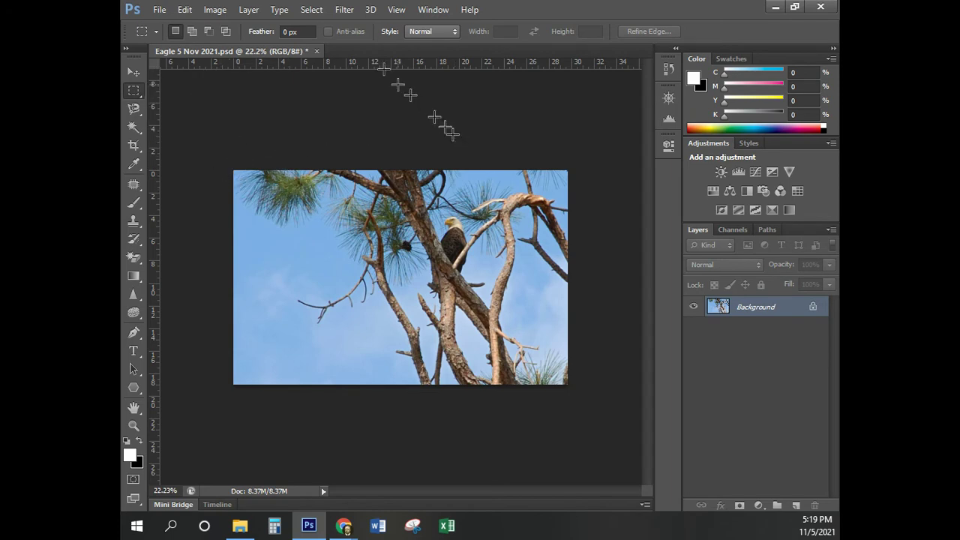
{"action": "left_click", "coordinate": [312, 10]}
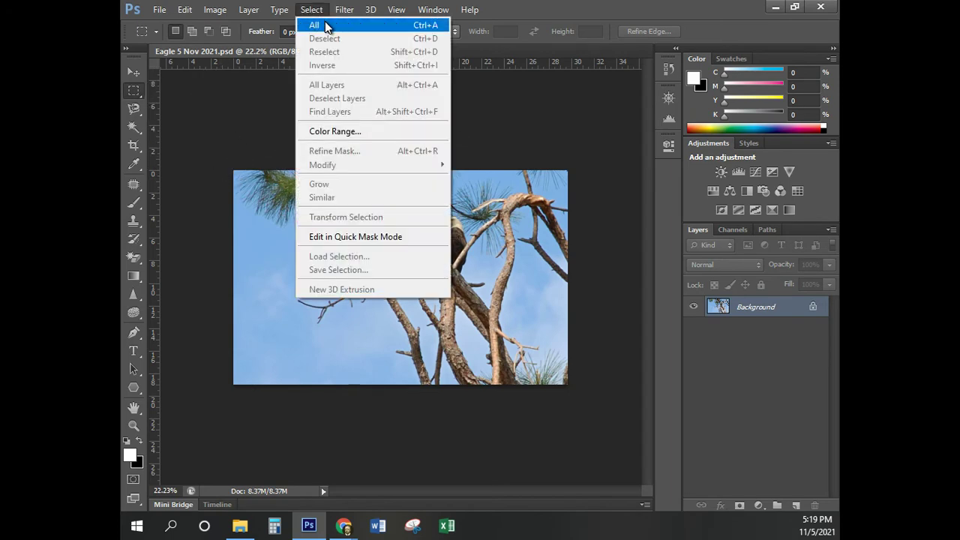
{"action": "left_click", "coordinate": [325, 26]}
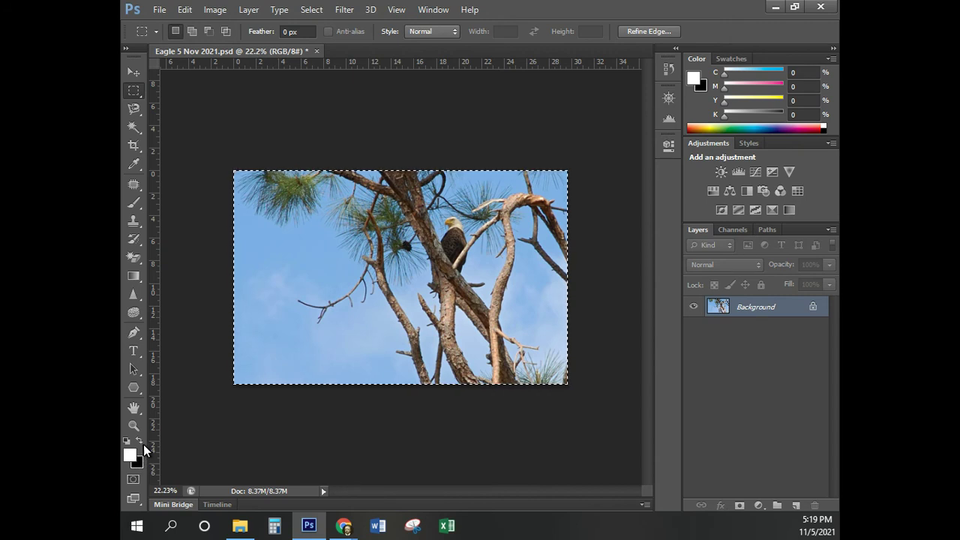
{"action": "key", "text": "x"}
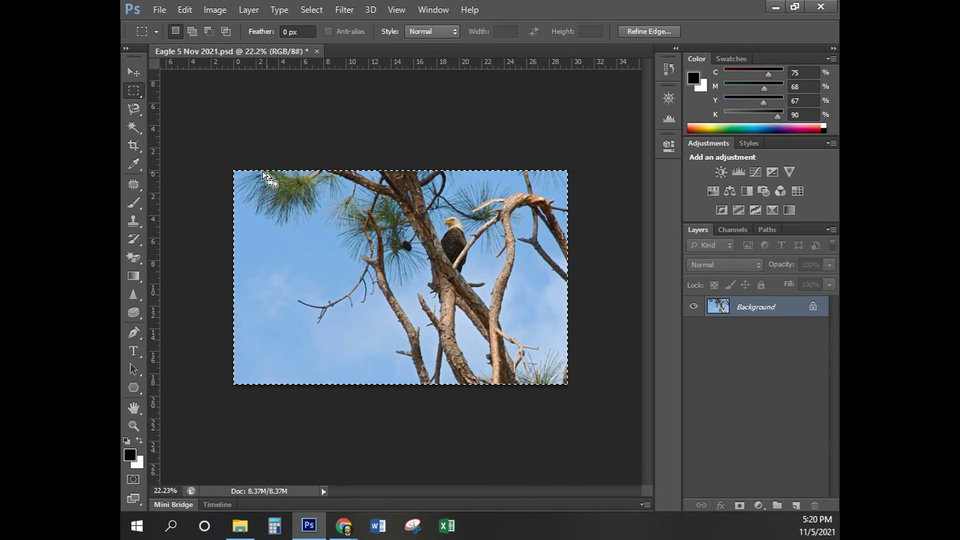
Stroke the selection with a 75 px black, centre-located border around the eagle photo.
{"action": "left_click", "coordinate": [184, 10]}
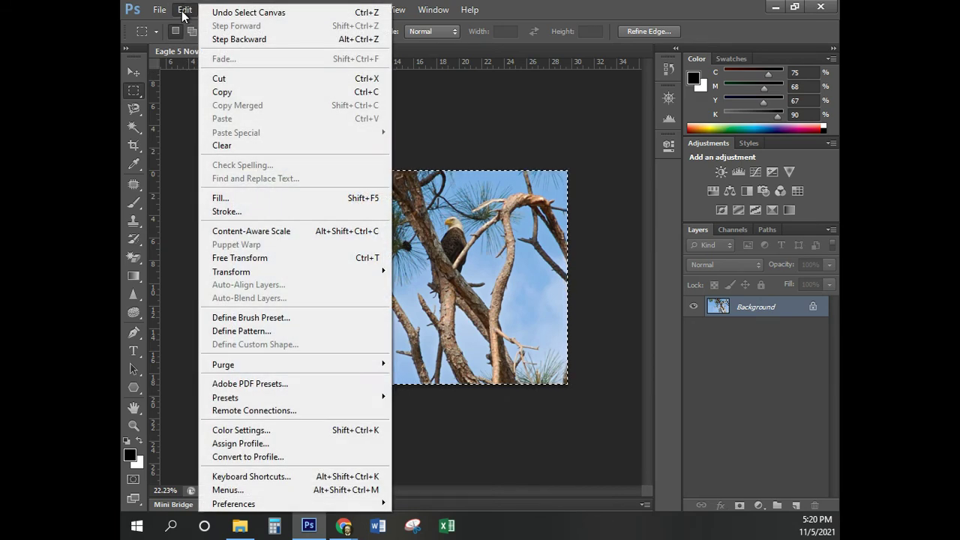
{"action": "left_click", "coordinate": [225, 212]}
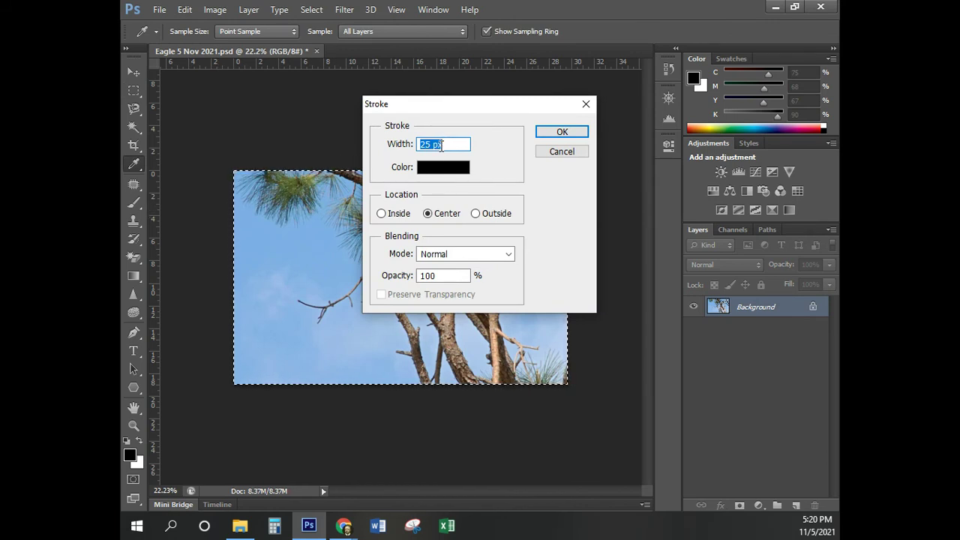
{"action": "type", "text": "75"}
{"action": "left_click", "coordinate": [563, 133]}
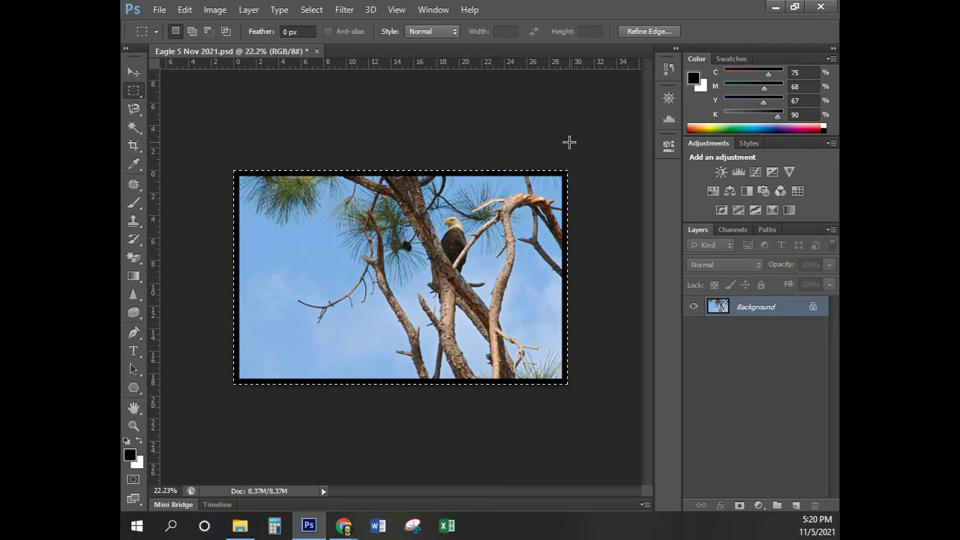
Make a 50-pixel border selection along the edge and swap to a white foreground colour.
{"action": "left_click", "coordinate": [311, 12]}
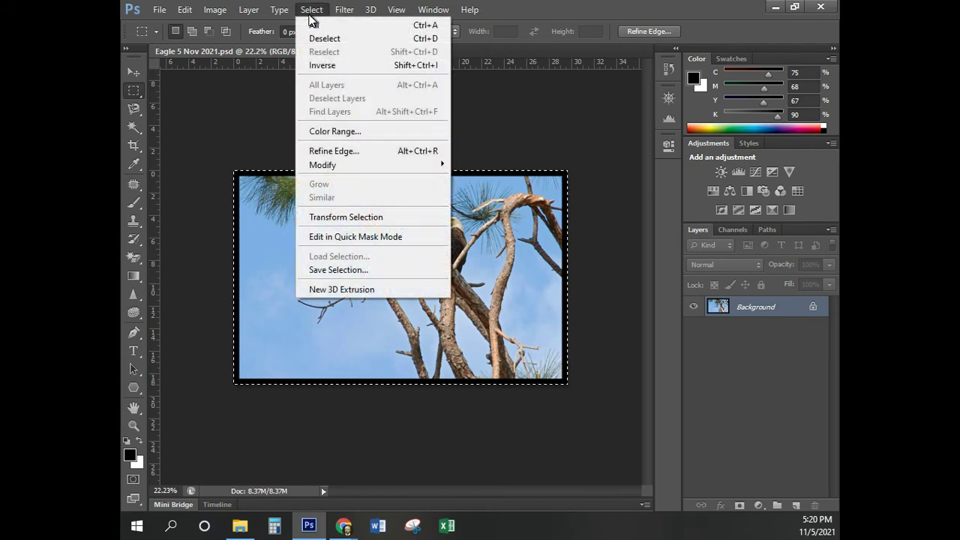
{"action": "mouse_move", "coordinate": [325, 166]}
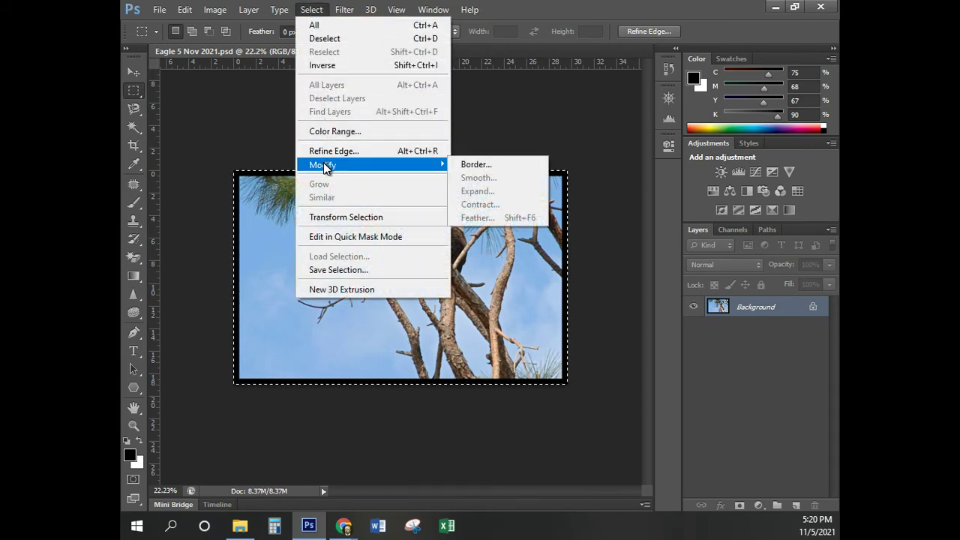
{"action": "left_click", "coordinate": [475, 165]}
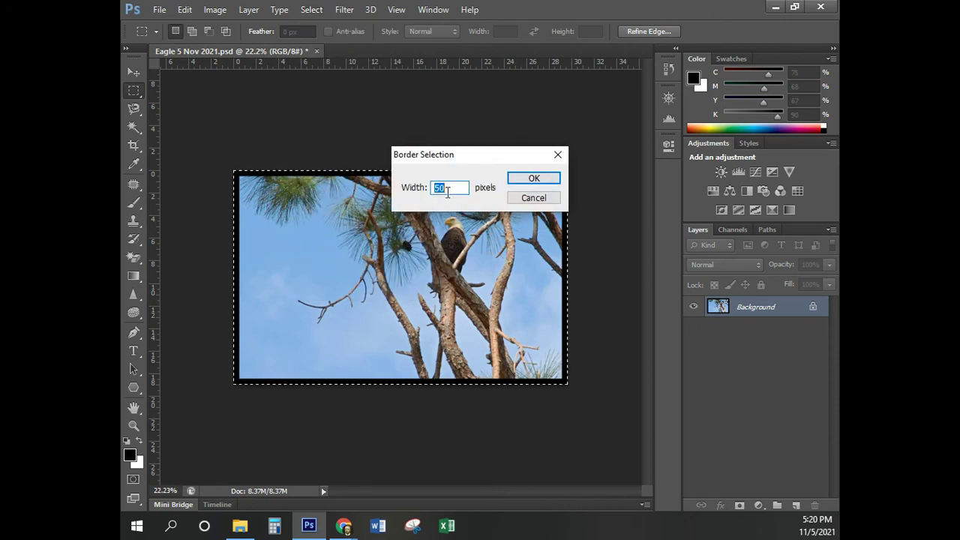
{"action": "left_click", "coordinate": [534, 178]}
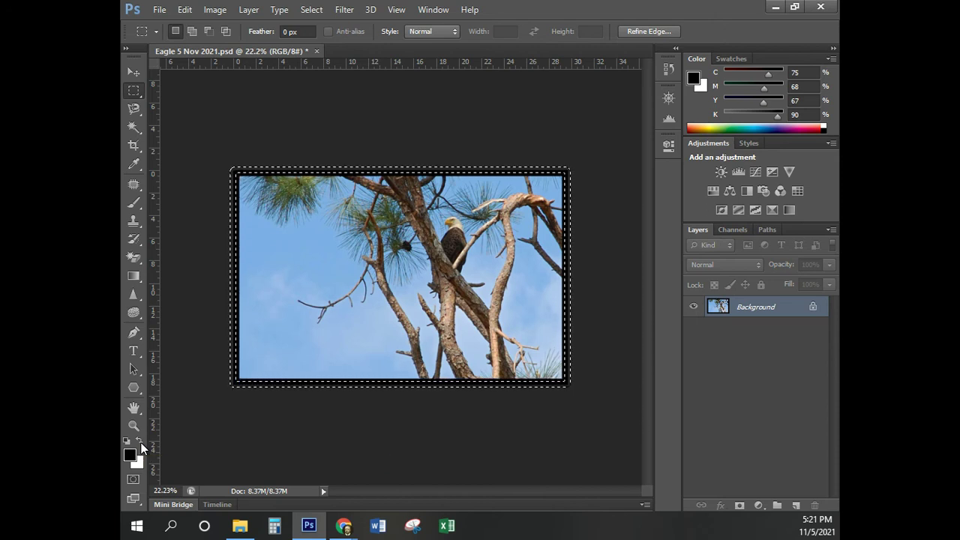
{"action": "key", "text": "x"}
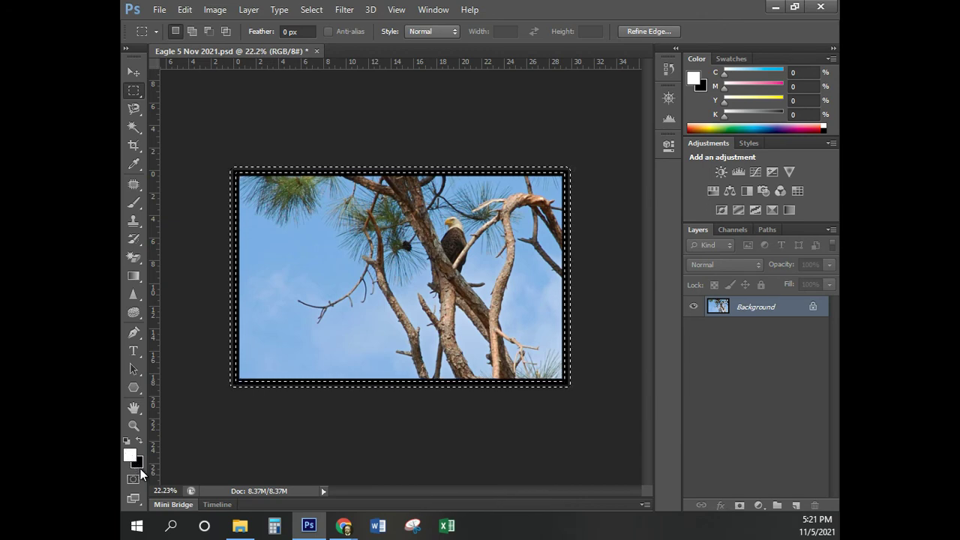
Stroke the border selection with a 25 px white line.
{"action": "left_click", "coordinate": [189, 10]}
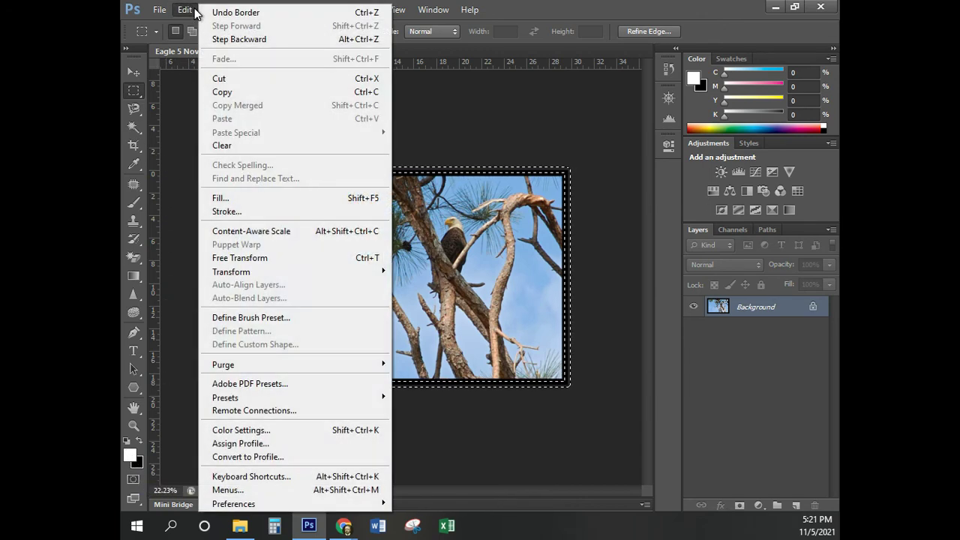
{"action": "left_click", "coordinate": [223, 212]}
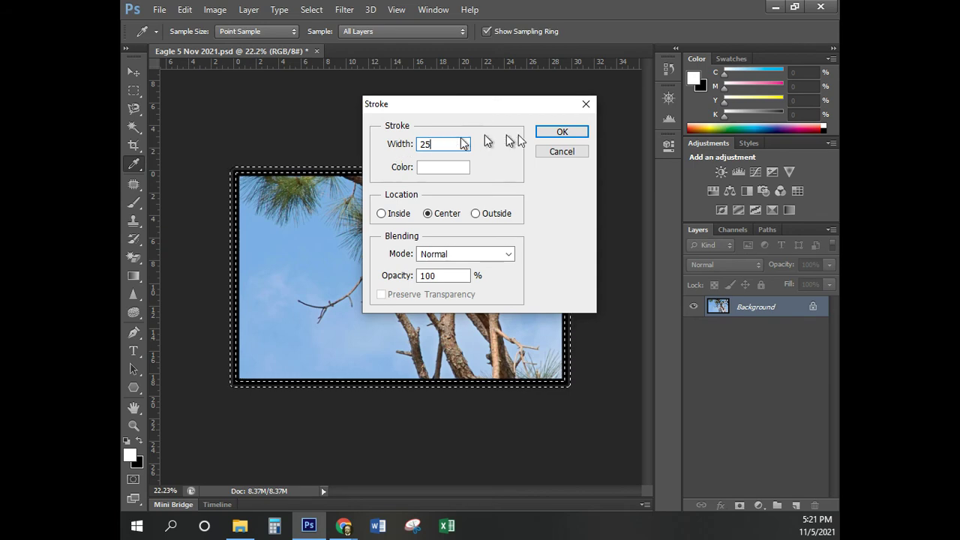
{"action": "left_click", "coordinate": [558, 132]}
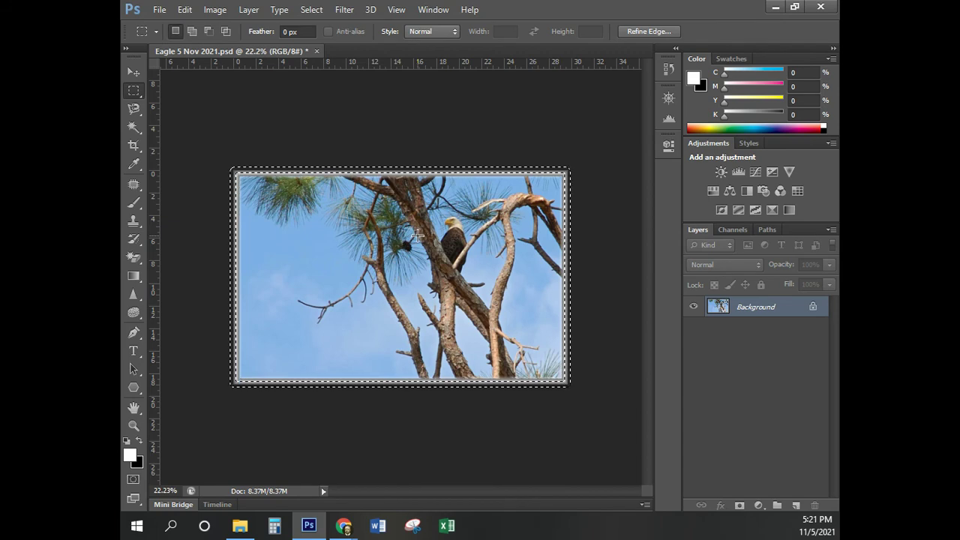
Deselect so no selection remains on the image.
{"action": "left_click", "coordinate": [321, 11]}
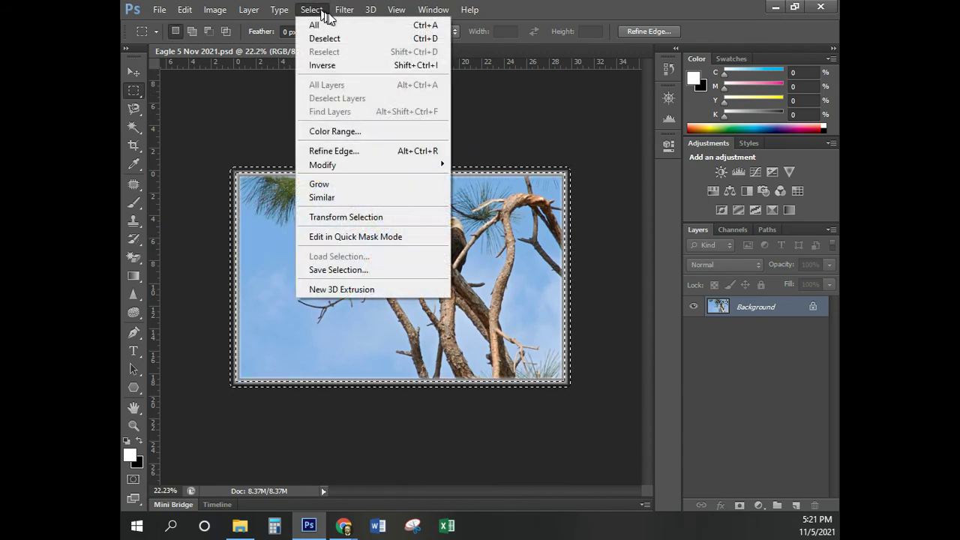
{"action": "left_click", "coordinate": [232, 98]}
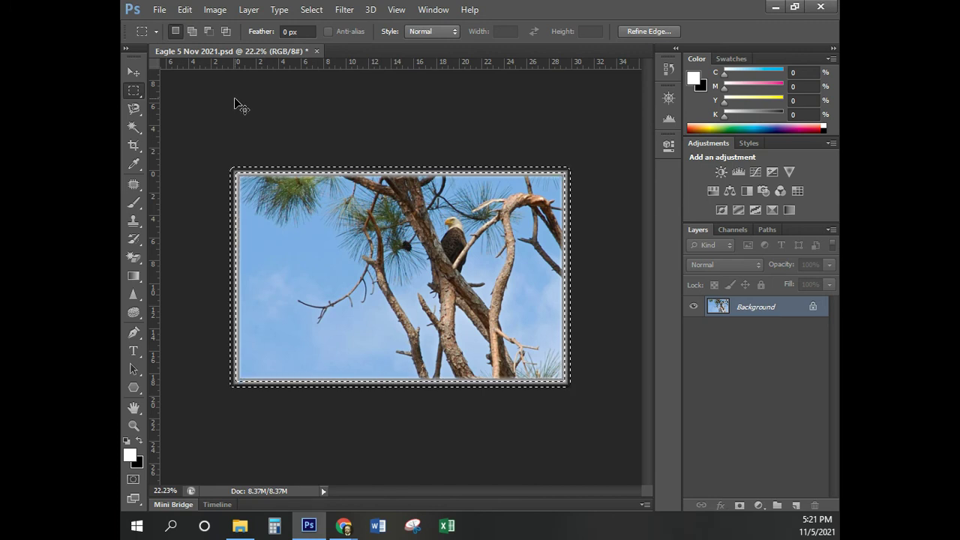
{"action": "left_click", "coordinate": [235, 98]}
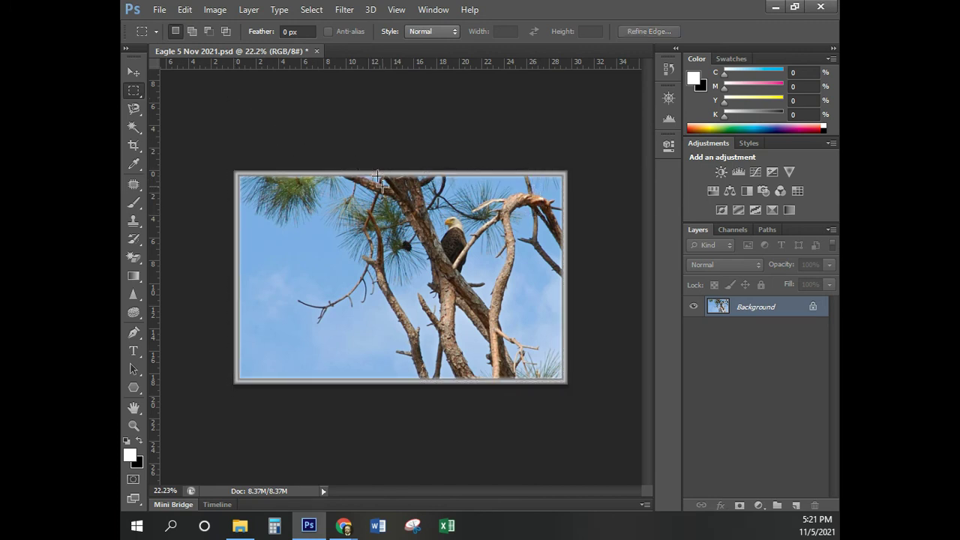
Resize the image to 4 inches high with constrained proportions (450 × 288 px), fitted to the window.
{"action": "key", "text": "ctrl+0"}
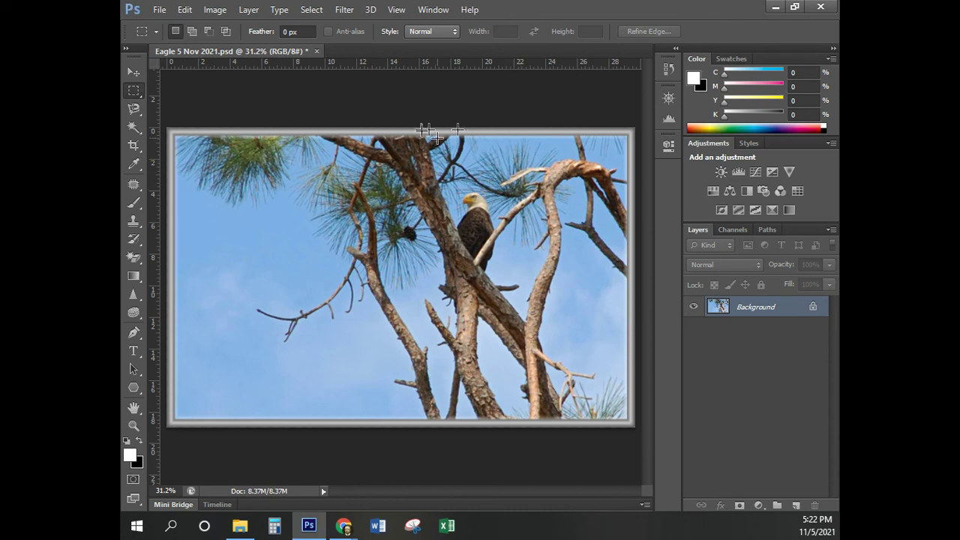
{"action": "left_click", "coordinate": [207, 9]}
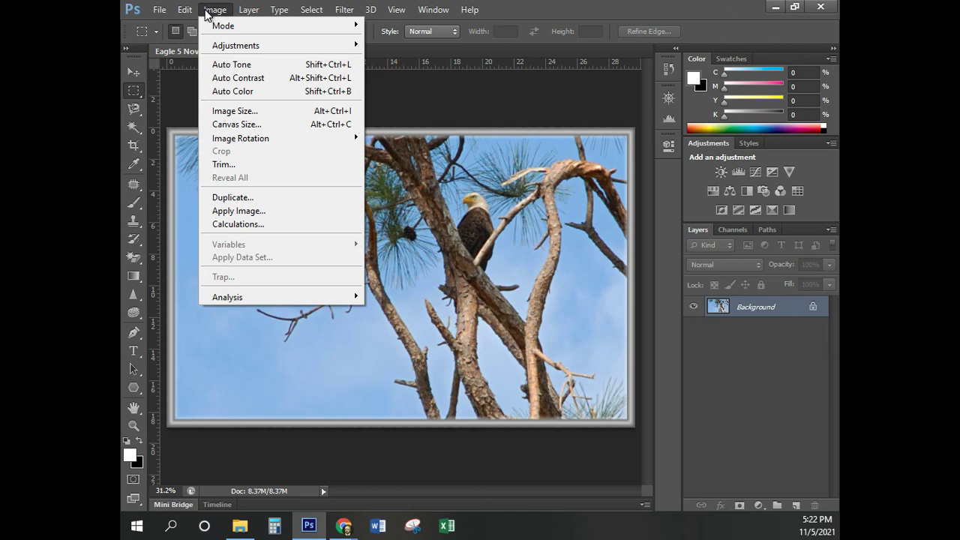
{"action": "left_click", "coordinate": [214, 111]}
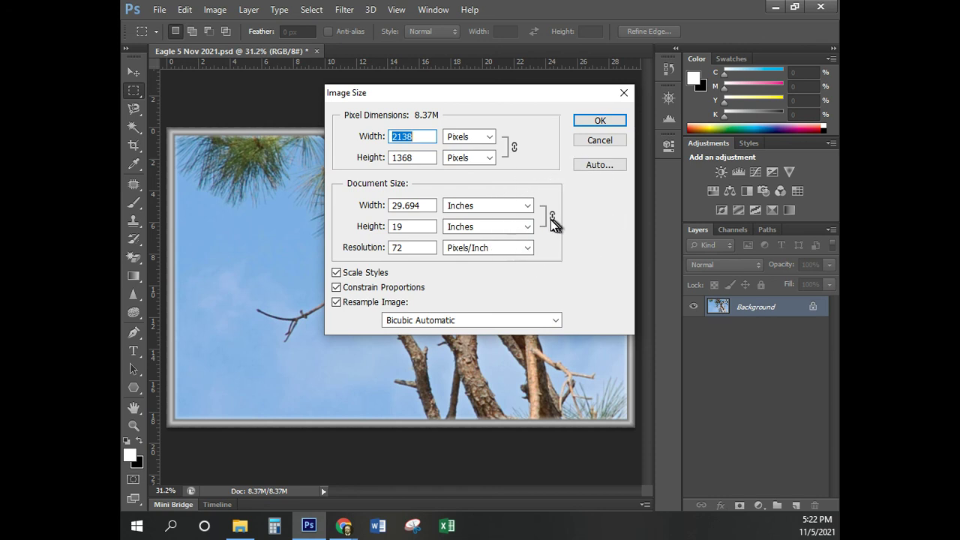
{"action": "double_click", "coordinate": [406, 225]}
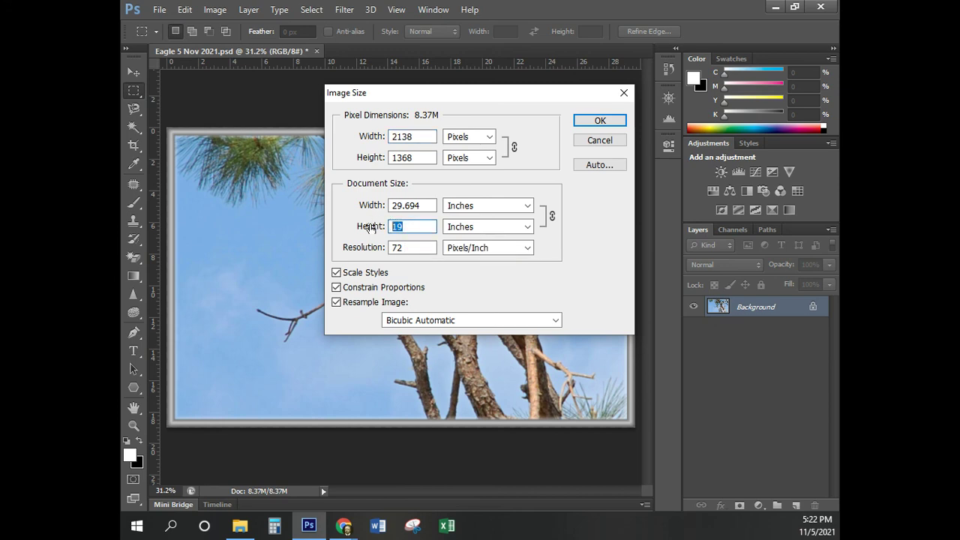
{"action": "type", "text": "4"}
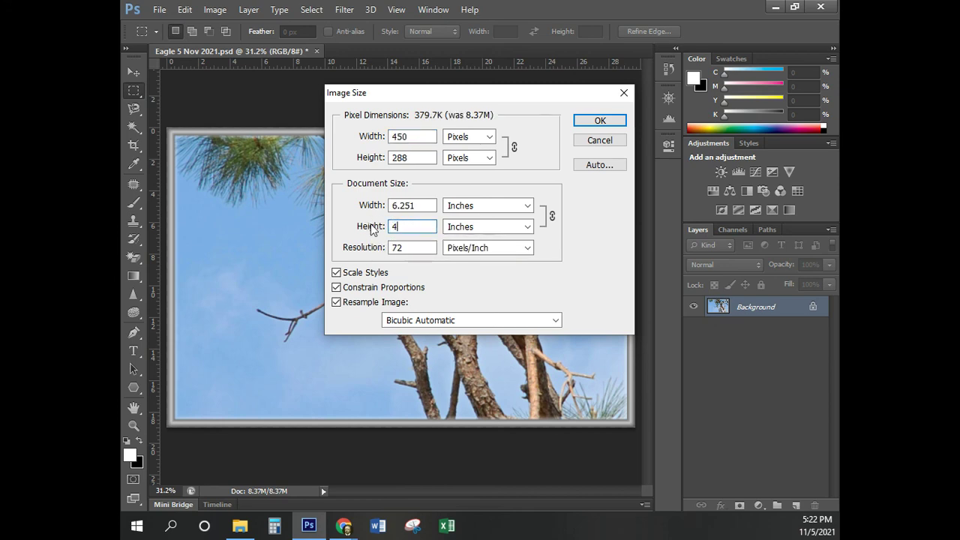
{"action": "left_click", "coordinate": [601, 122]}
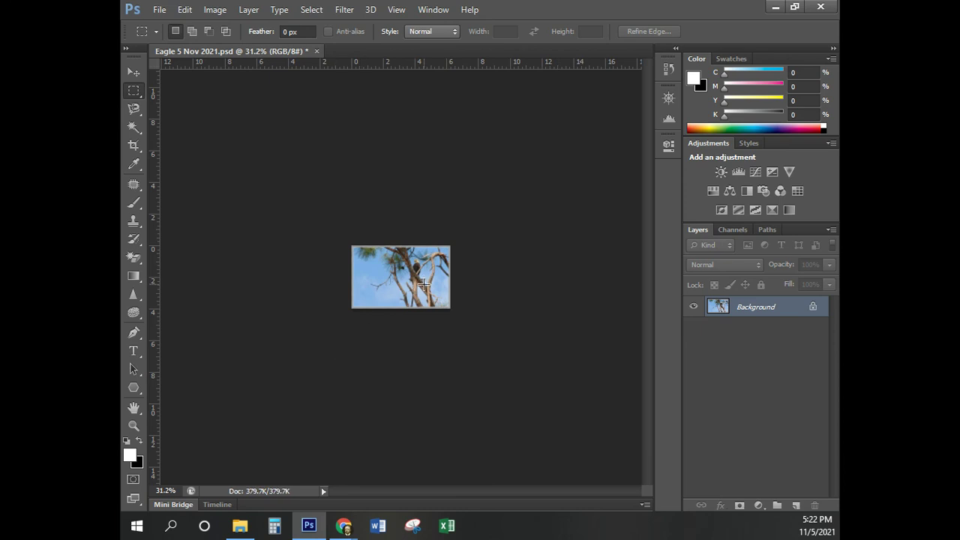
{"action": "key", "text": "ctrl+0"}
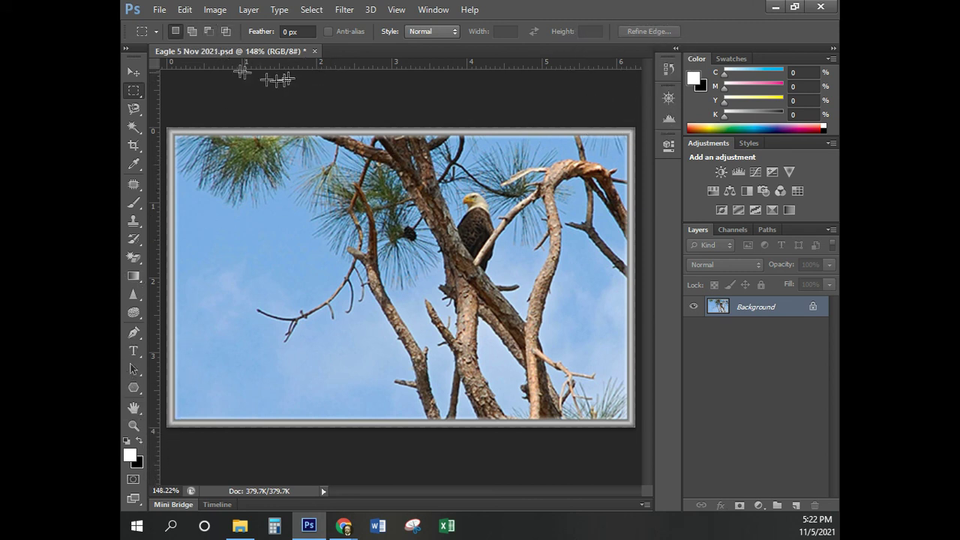
Save the resized framed image as Eagle 5 Nov 2021.psd.
{"action": "left_click", "coordinate": [155, 11]}
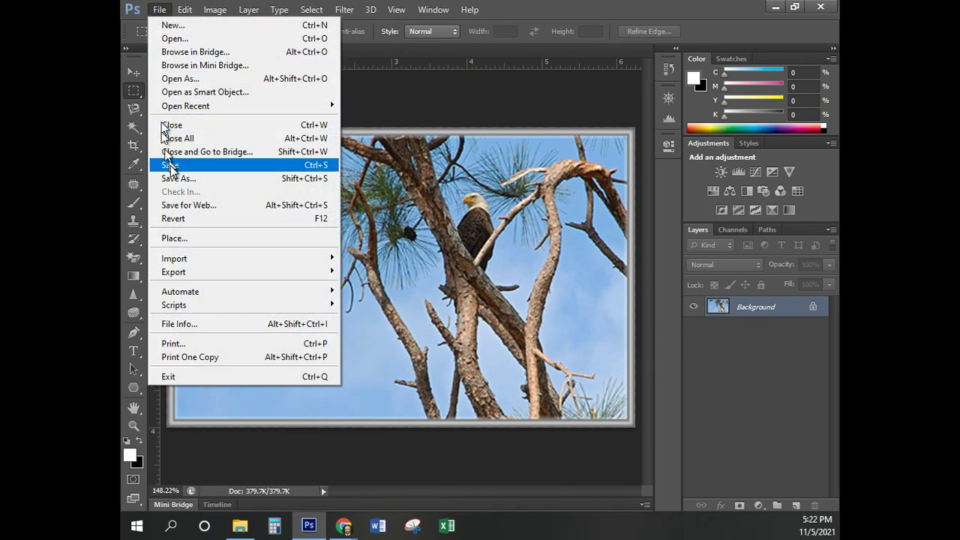
{"action": "left_click", "coordinate": [499, 110]}
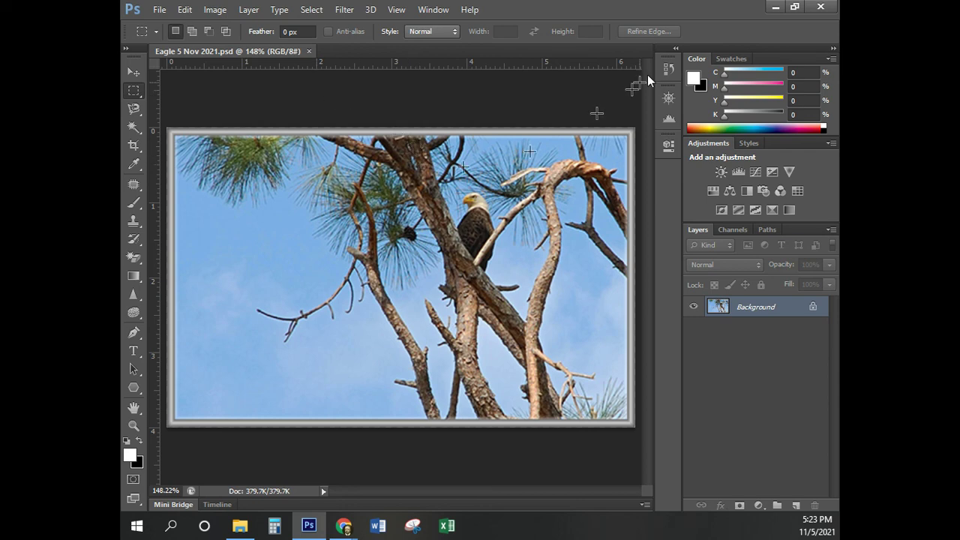
Minimize Photoshop and bring the browser's Eagle.jpg page to the front.
{"action": "left_click", "coordinate": [773, 8]}
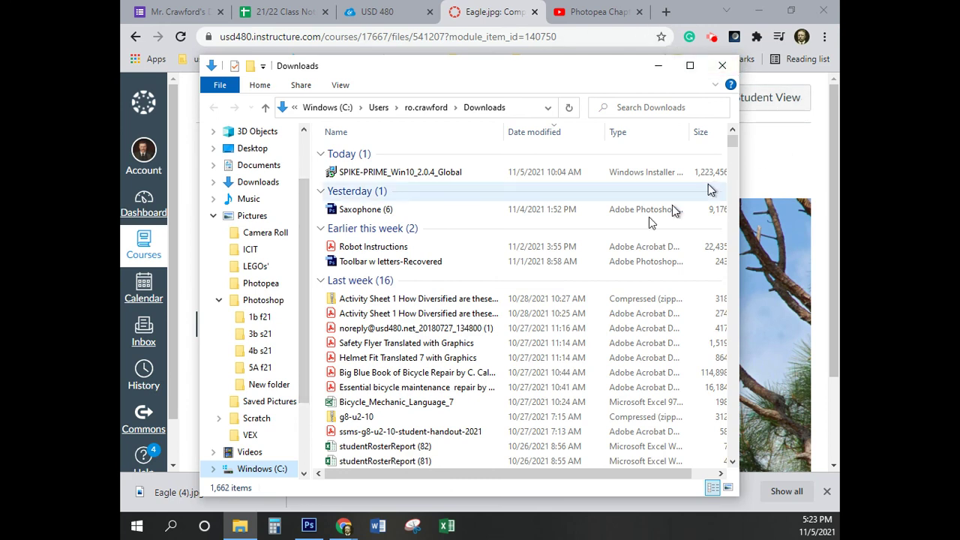
{"action": "left_click", "coordinate": [762, 143]}
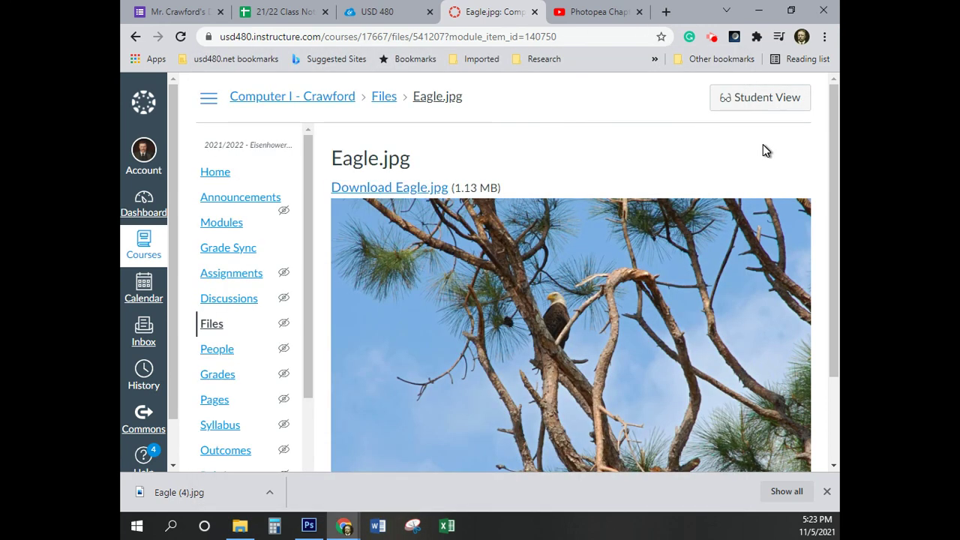